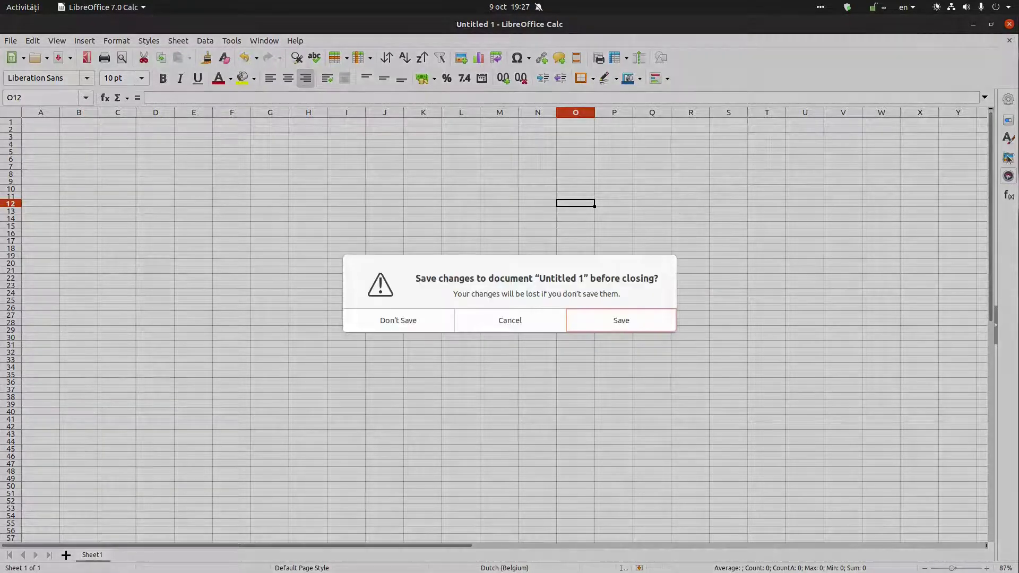
Discard the old untitled sheet and start a new blank Calc spreadsheet.
left_click(438, 328)
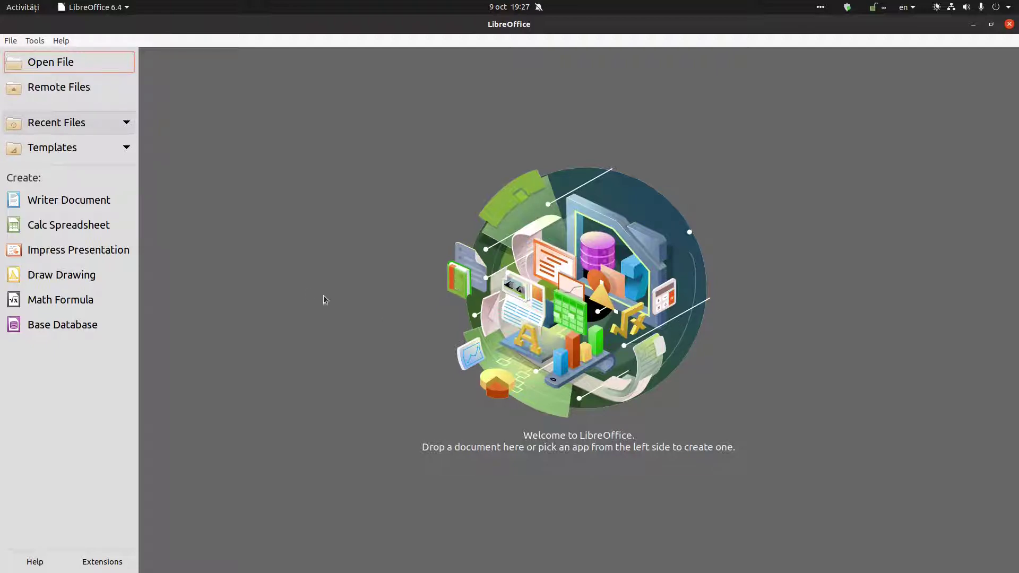
left_click(62, 232)
left_click(391, 203)
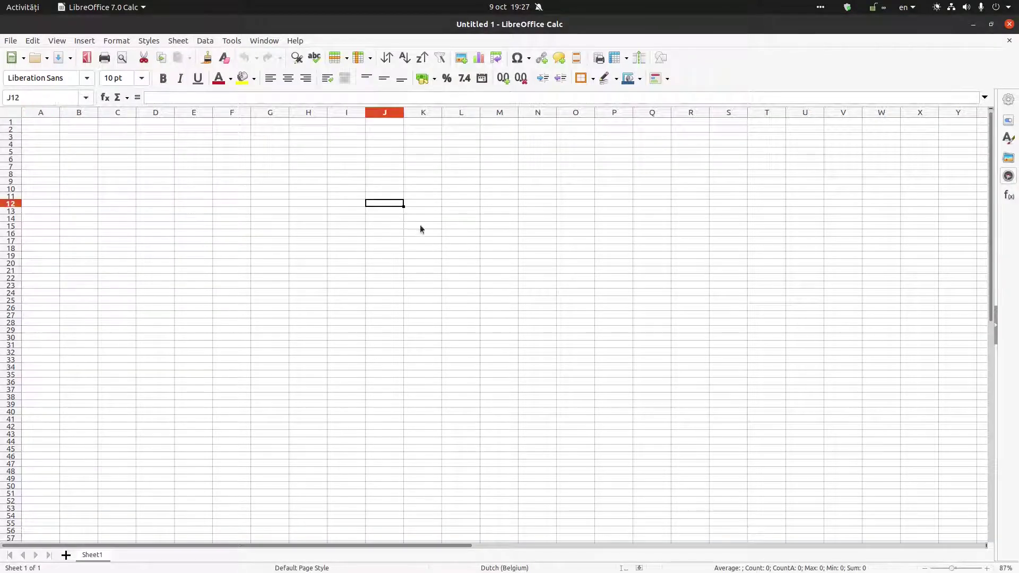
Enter sample words: 'assa' in J14, 'asas' in J22 and J26, 'asasa' in L13.
left_click(374, 217)
type("assa")
left_click(381, 278)
type("asas")
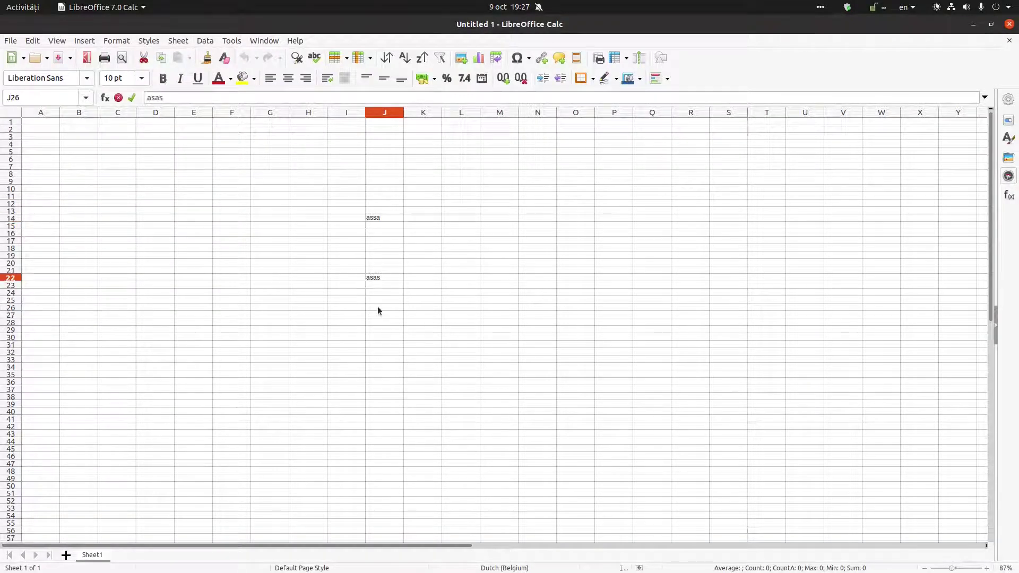
type("asas")
left_click(394, 349)
left_click(460, 210)
type("asas")
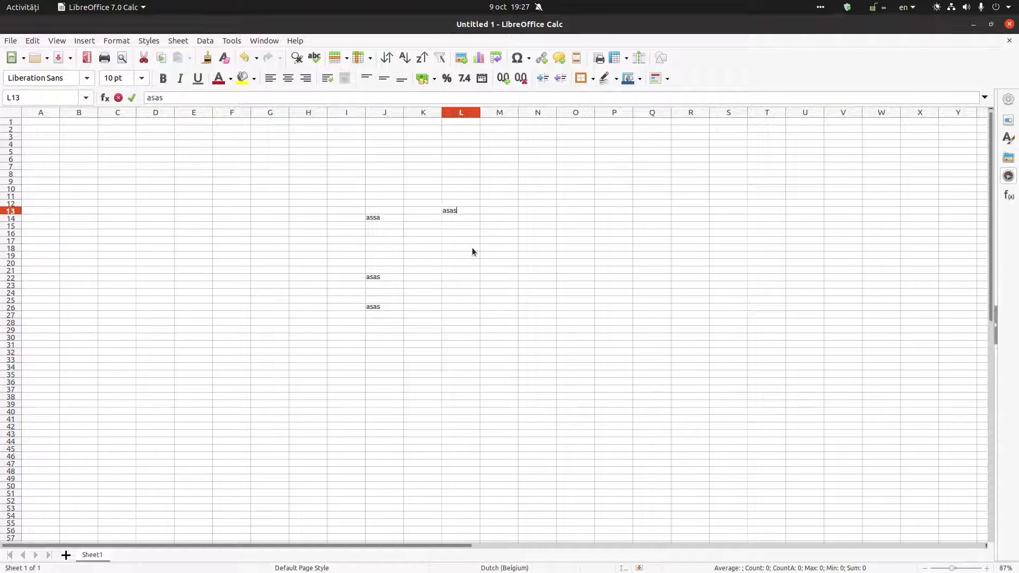
type("a")
left_click(473, 248)
left_click(578, 233)
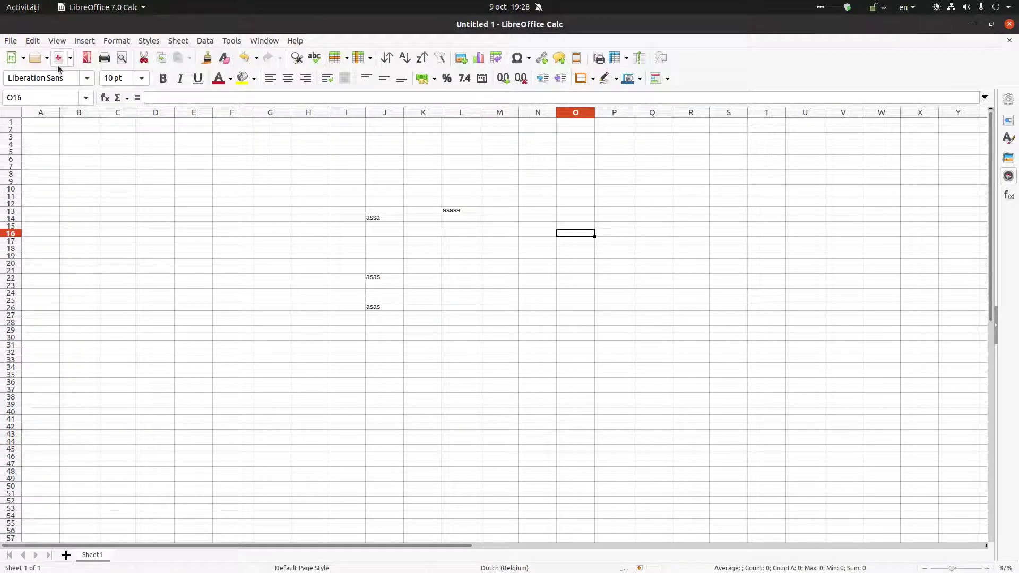
Set the icon style to Colibre under Tools > Options > LibreOffice > View.
left_click(231, 41)
left_click(263, 322)
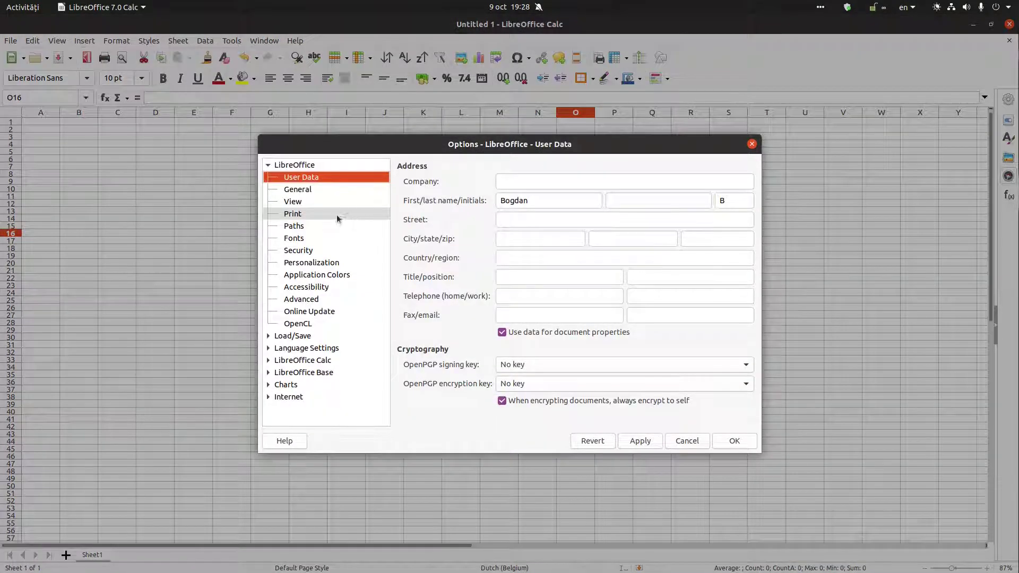
left_click(316, 203)
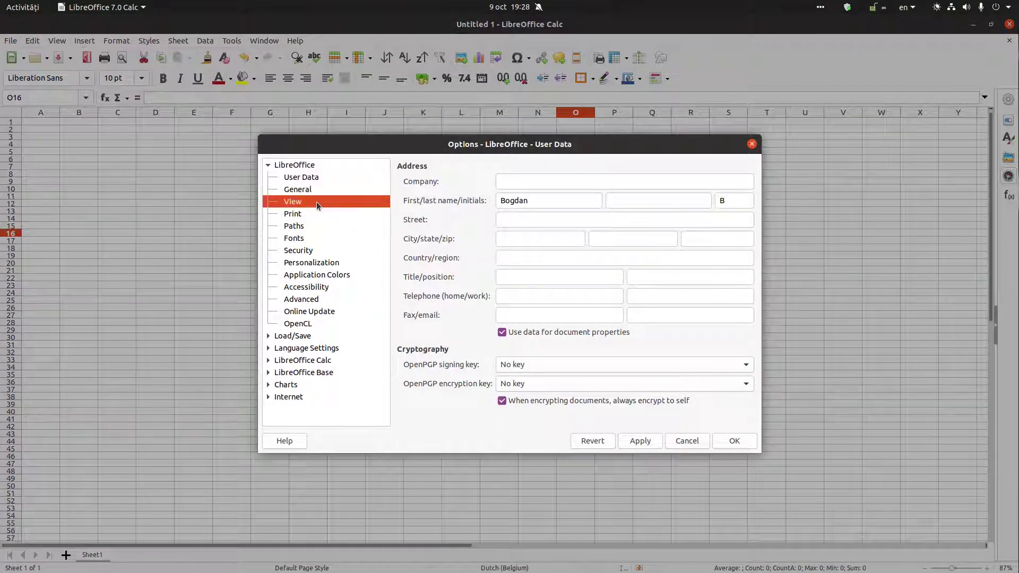
left_click(512, 181)
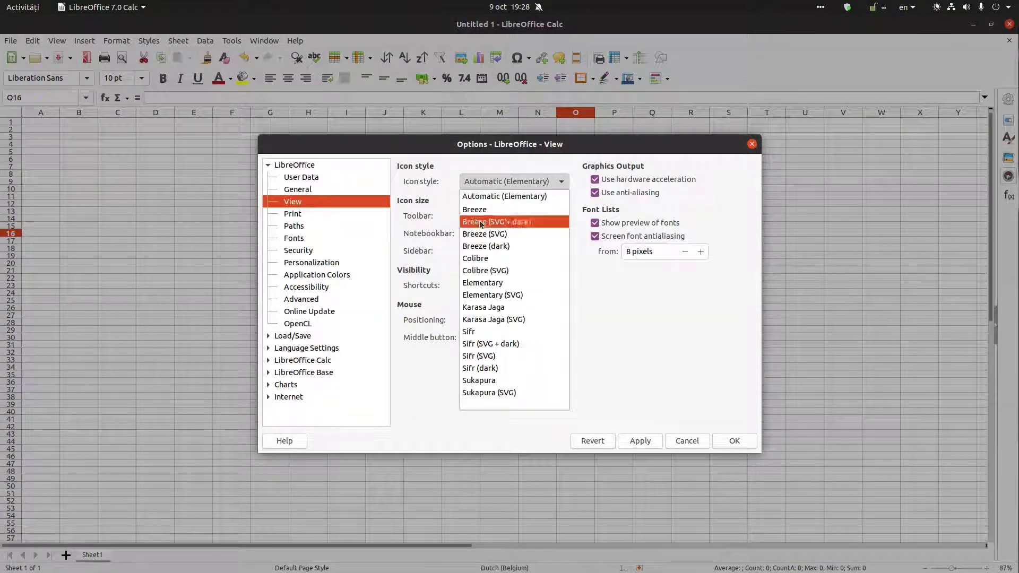
left_click(481, 258)
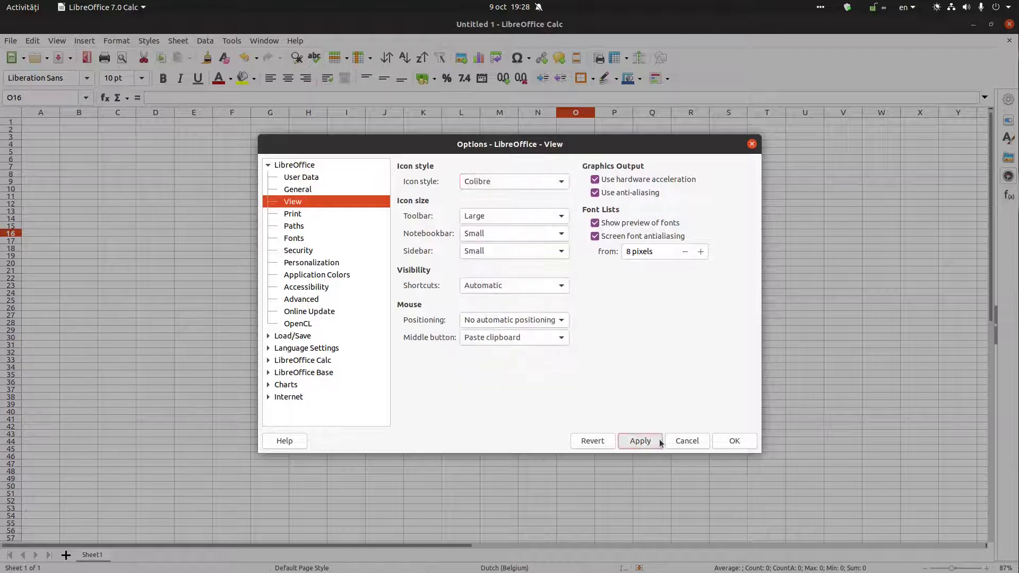
left_click(731, 441)
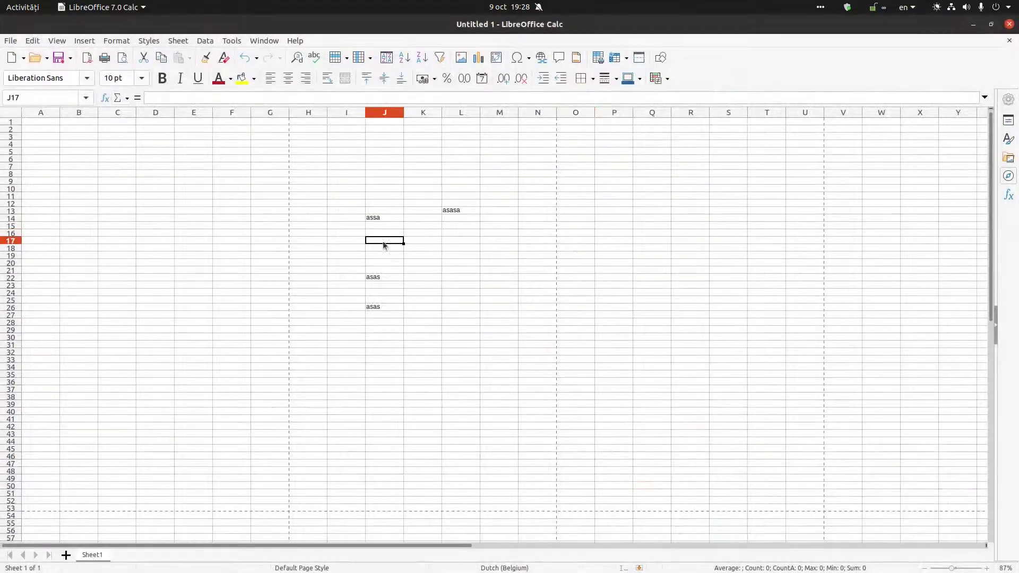
Save the sheet in the Video folder as 'a new file' in Excel 2007–365 (.xlsx) format.
left_click(59, 59)
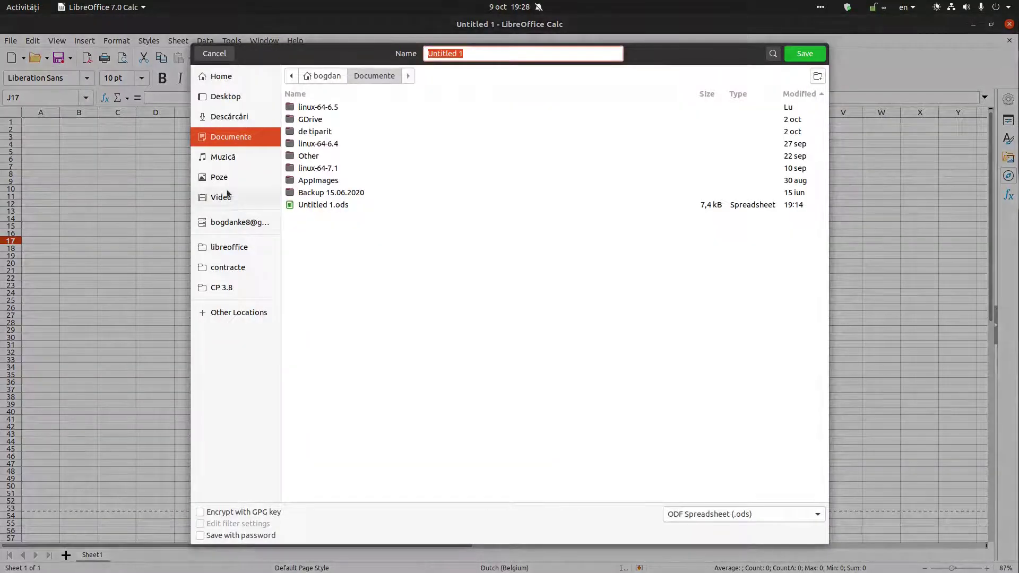
left_click(228, 198)
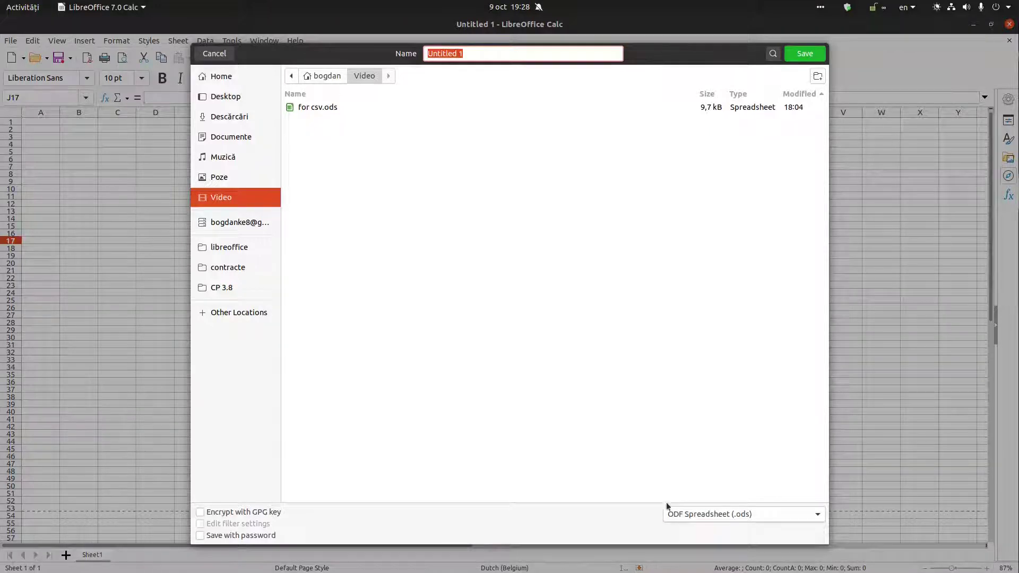
left_click(458, 55)
double_click(458, 55)
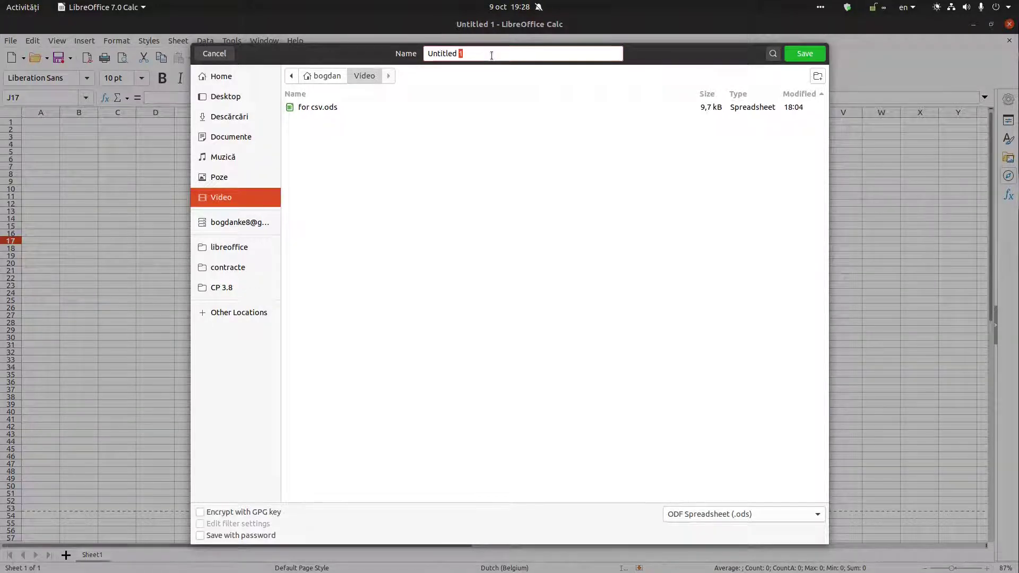
triple_click(491, 55)
type("a new file")
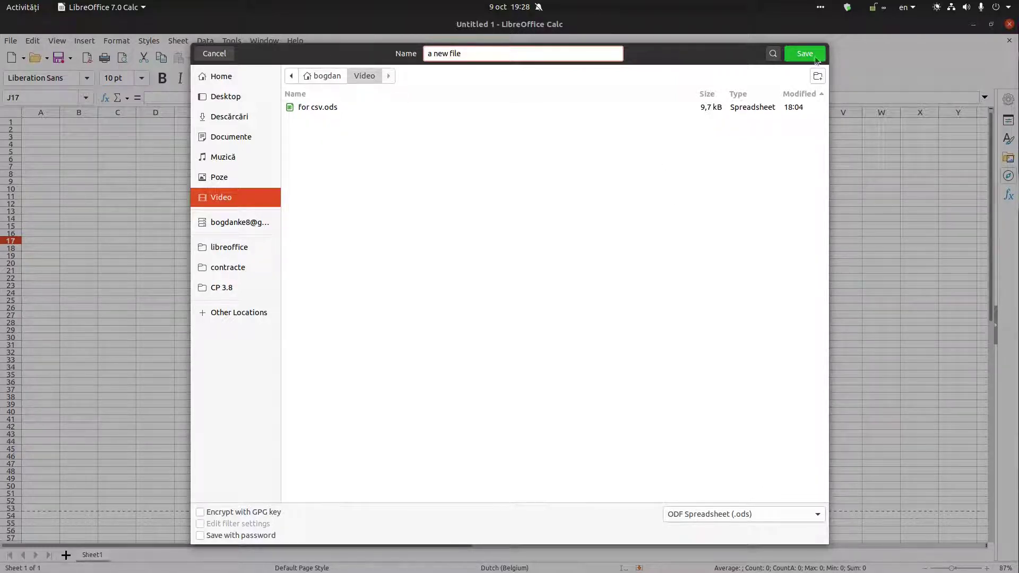
left_click(712, 521)
scroll(710, 509, "down", 5)
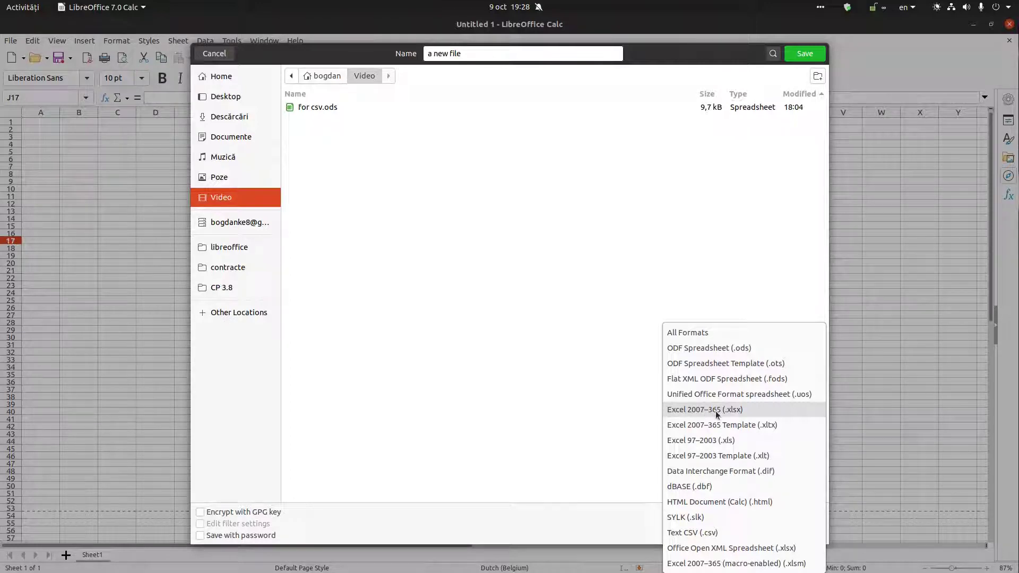
left_click(720, 410)
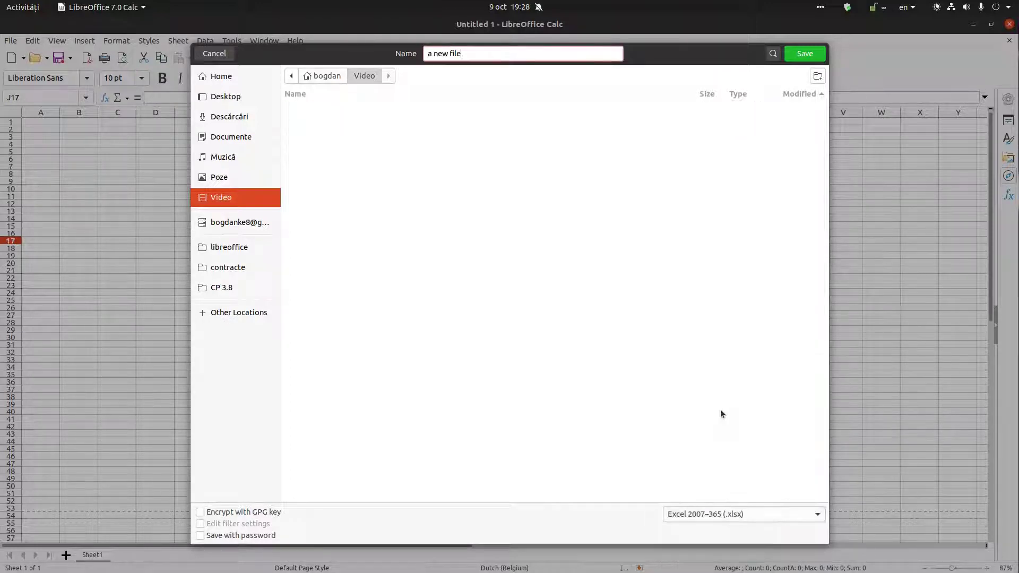
left_click(798, 54)
Reopen 'a new file.xlsx' from the Video folder in Files with LibreOffice Calc.
mouse_move(7, 102)
left_click(16, 31)
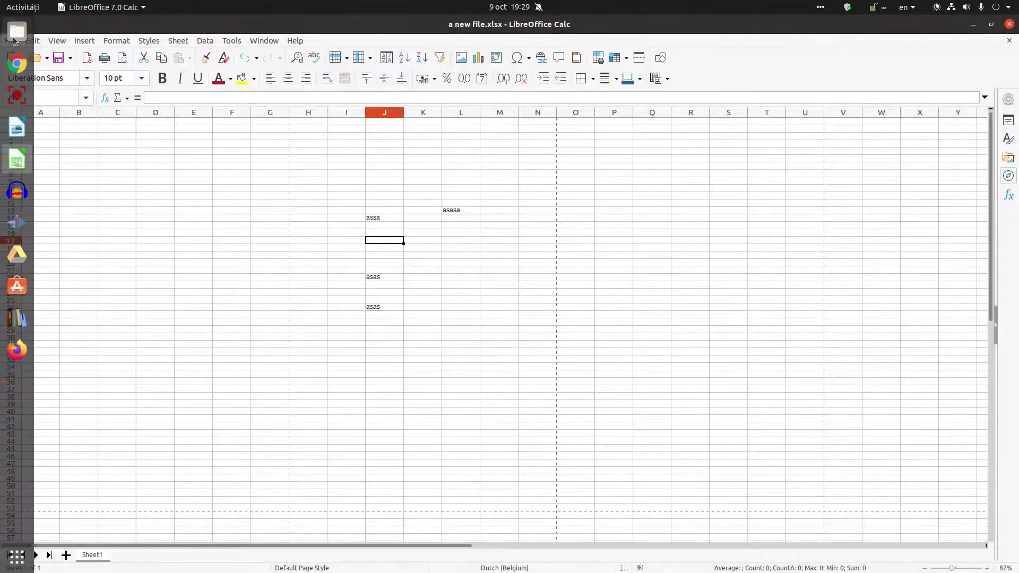
left_click(38, 212)
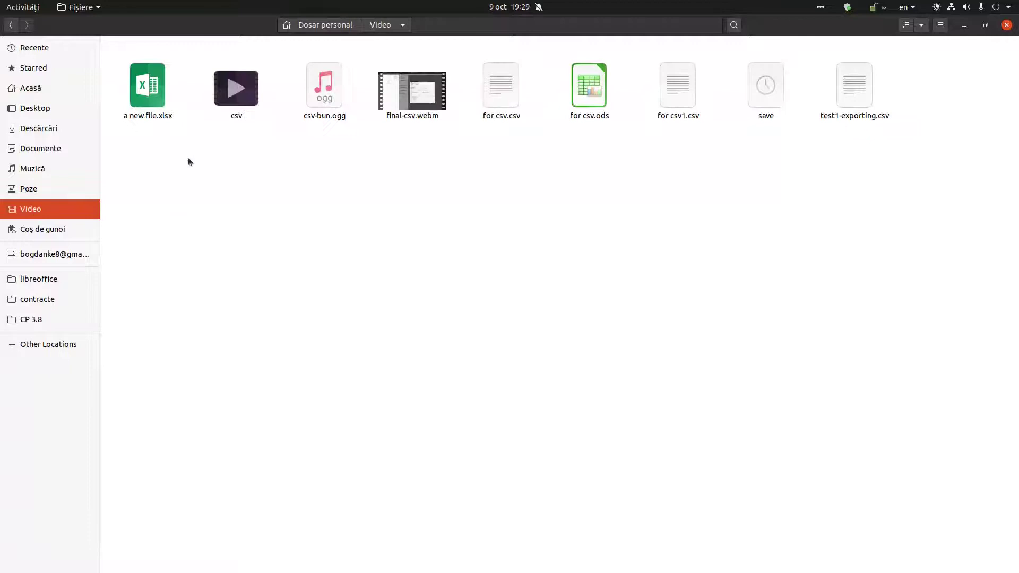
right_click(149, 90)
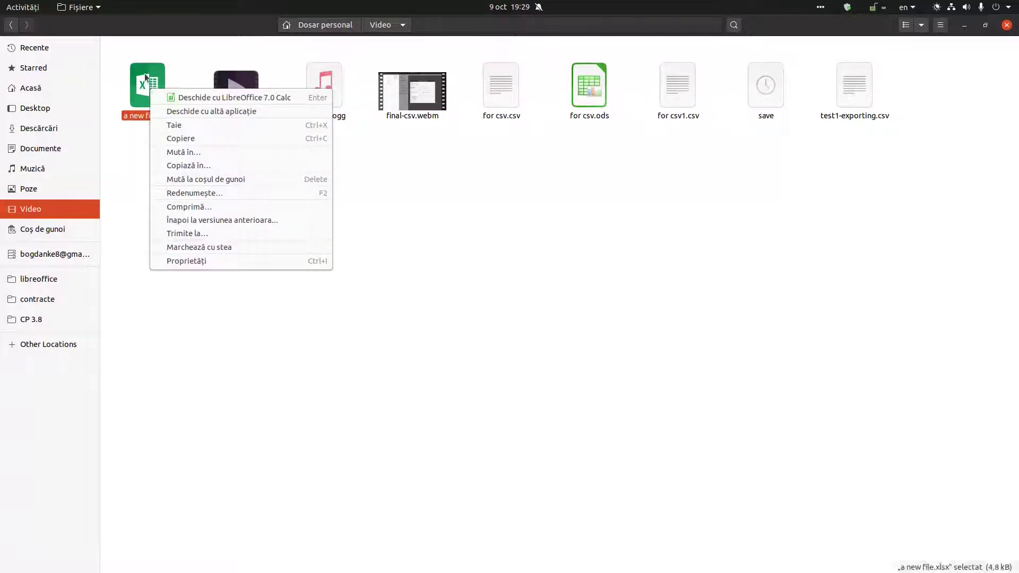
left_click(160, 98)
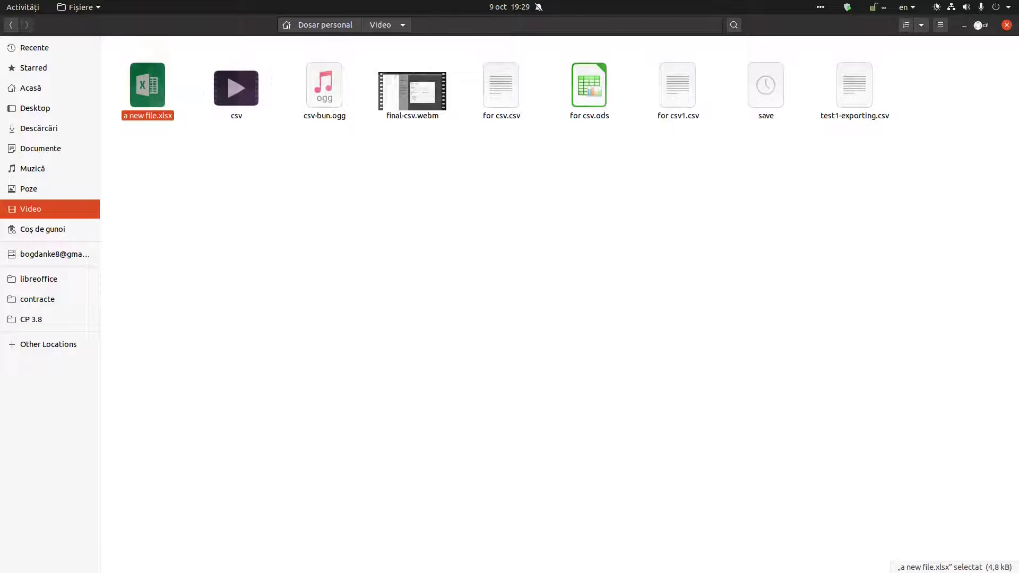
left_click(450, 203)
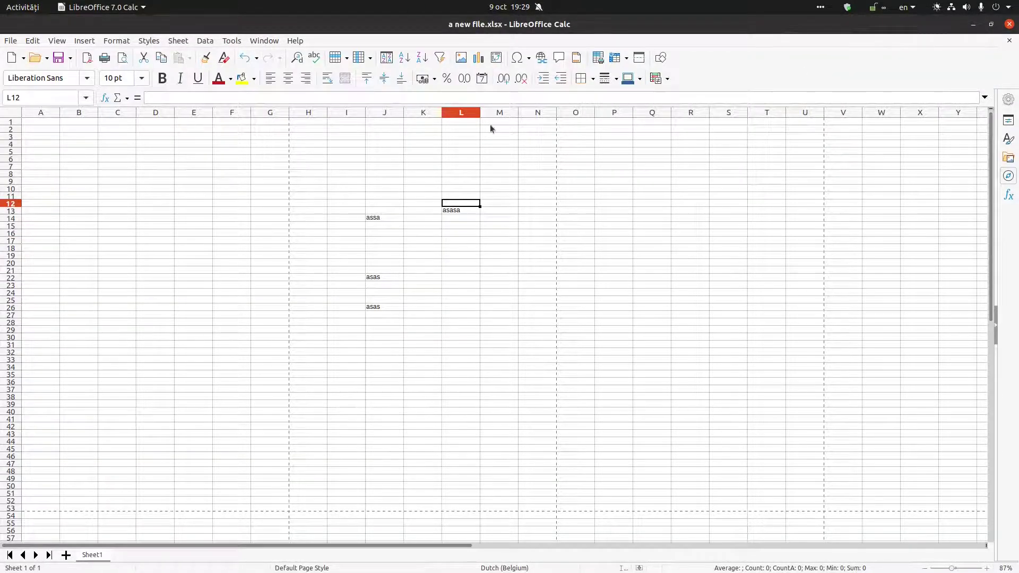
Create a new blank spreadsheet, Untitled 1, from the New menu.
left_click(367, 182)
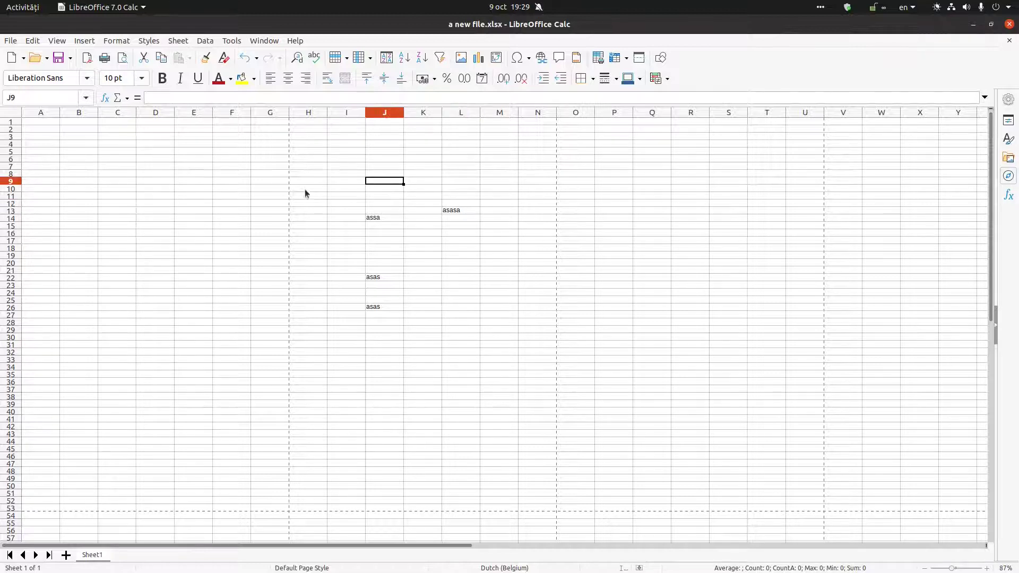
left_click(330, 174)
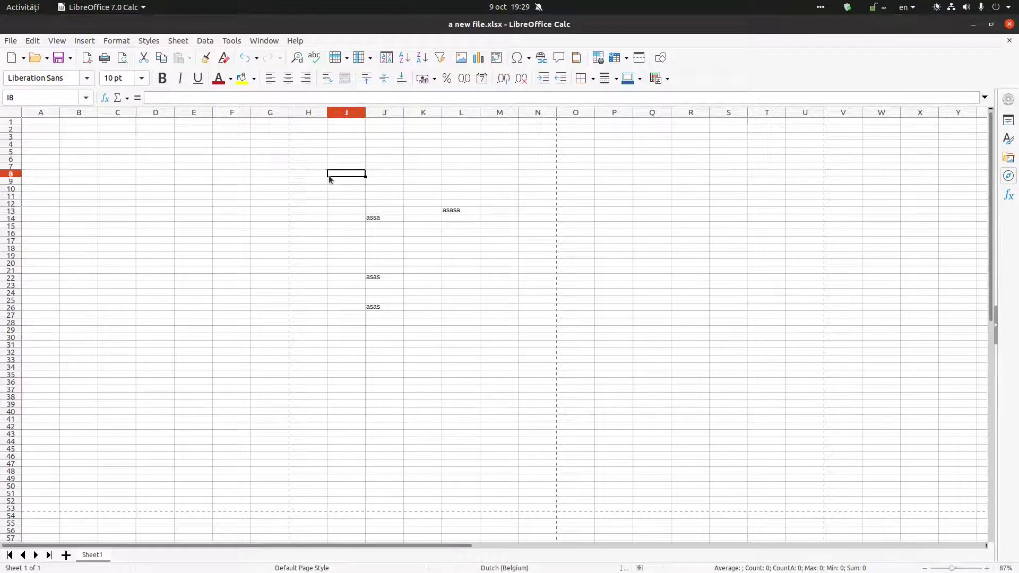
left_click(355, 198)
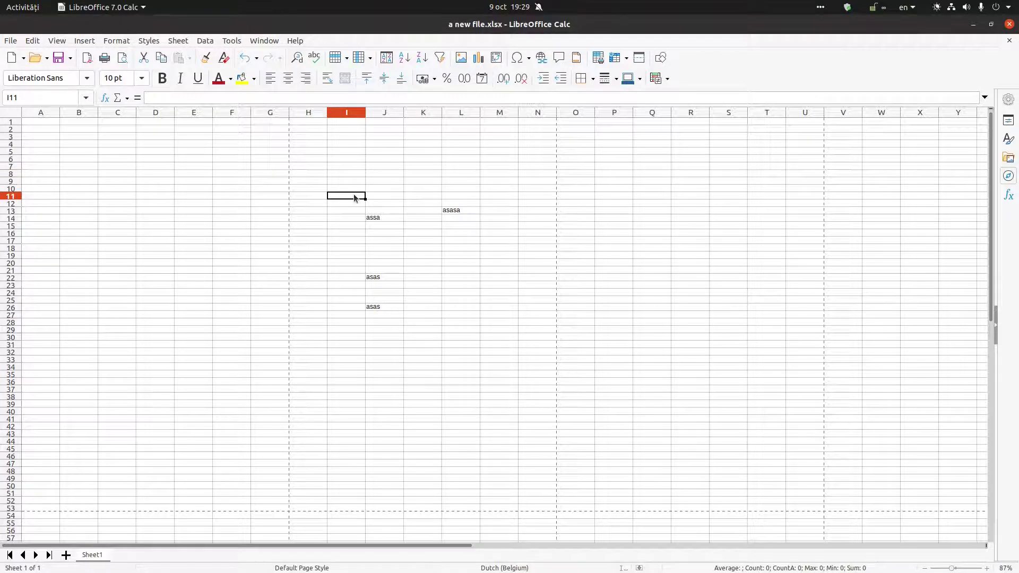
left_click(23, 58)
left_click(27, 89)
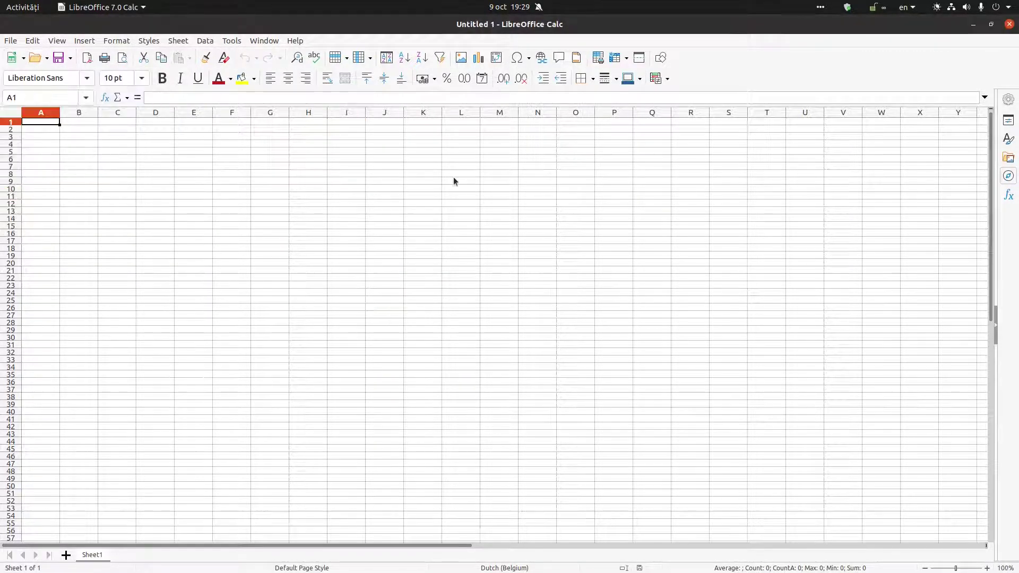
Check that saving still defaults to ODF Spreadsheet (.ods), then cancel the Save dialog.
left_click(195, 196)
key("ctrl+s")
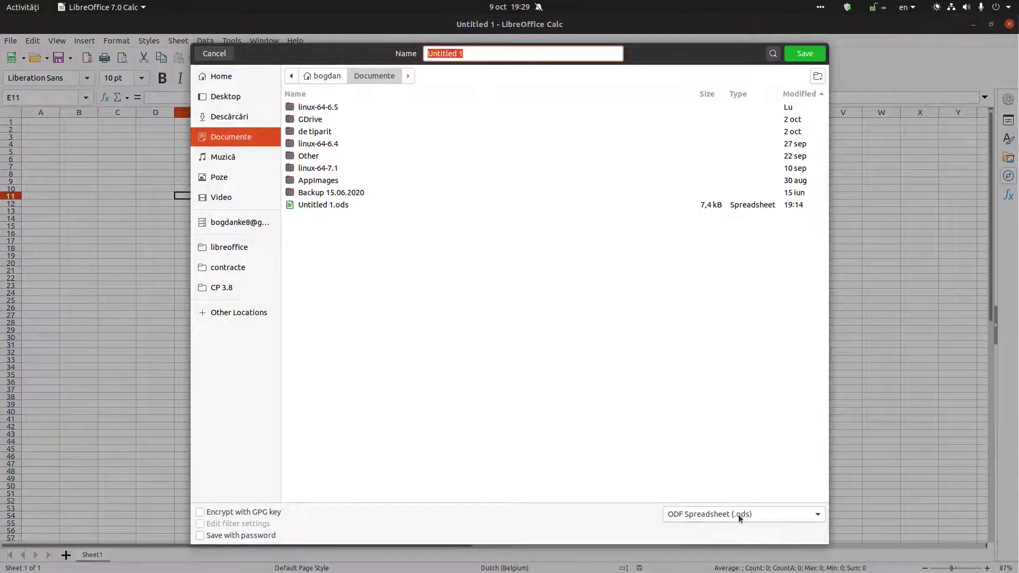
left_click(236, 55)
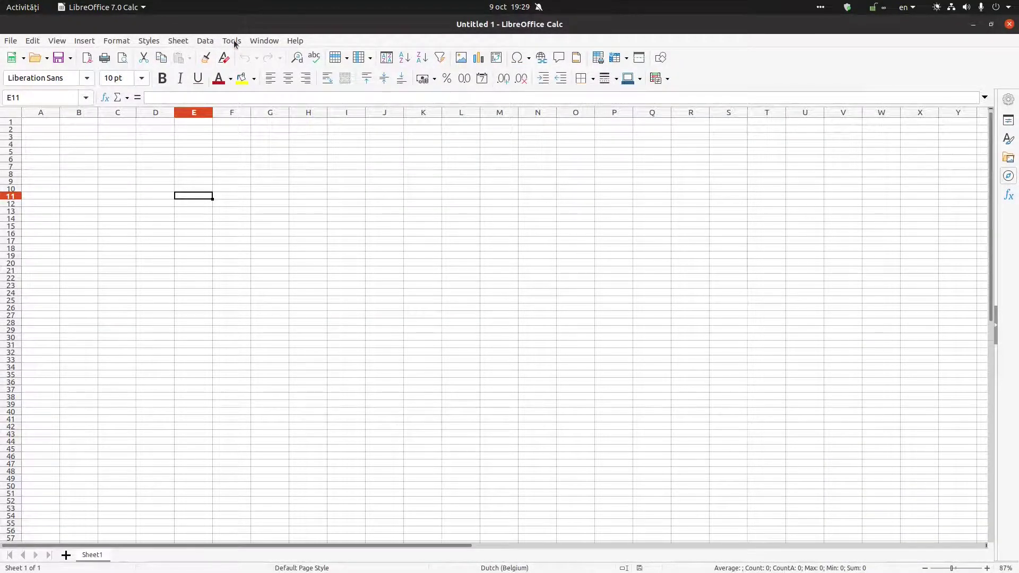
In Load/Save > General, make text documents always save as Word 2007–365 (.docx) and apply.
left_click(232, 41)
left_click(266, 321)
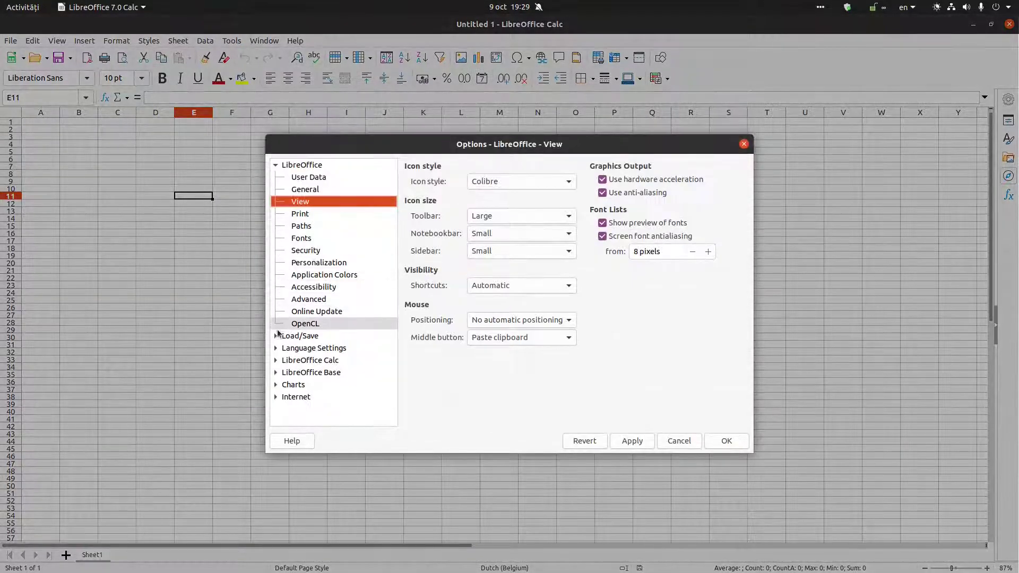
left_click(275, 335)
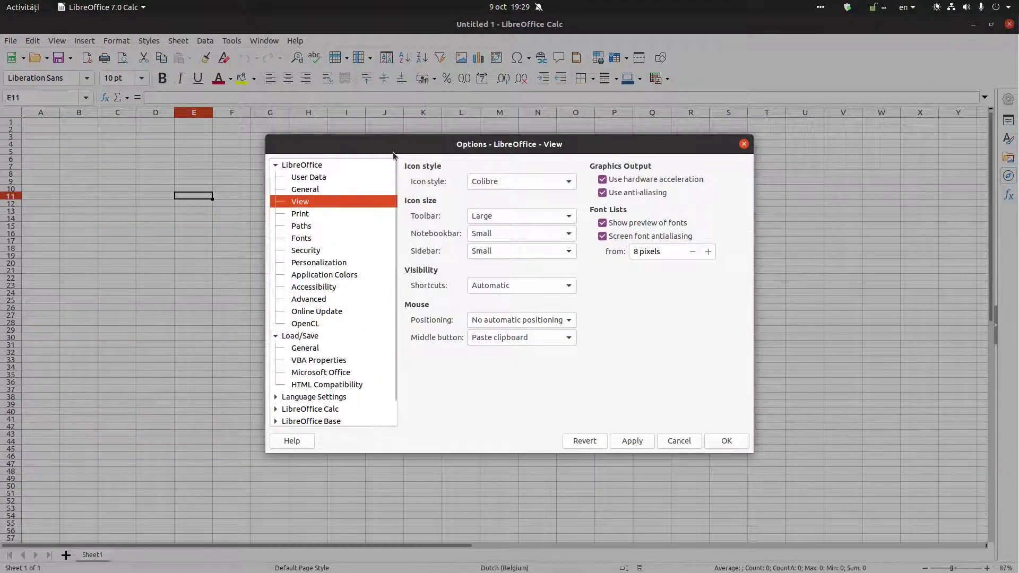
left_click(307, 349)
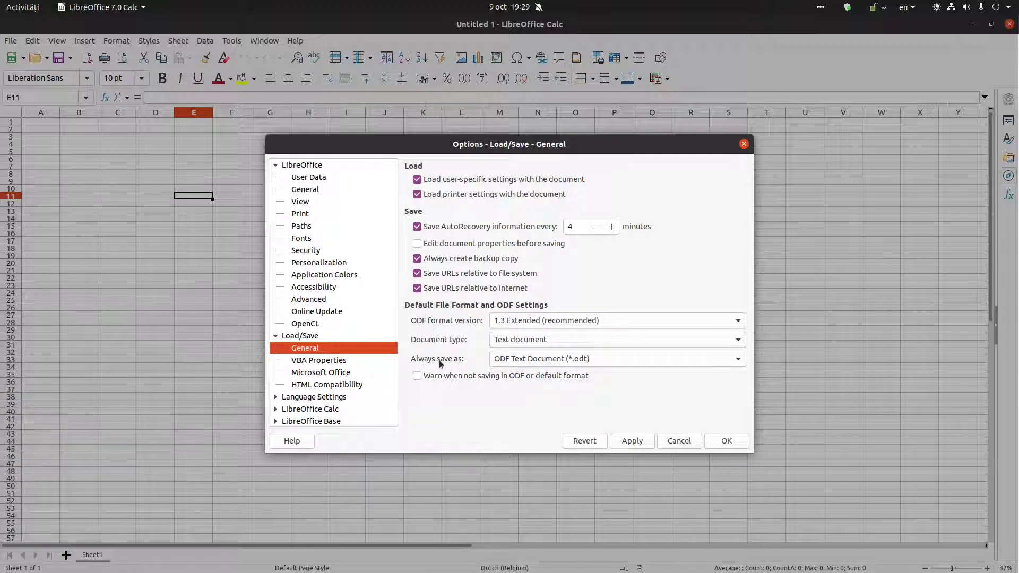
left_click(512, 359)
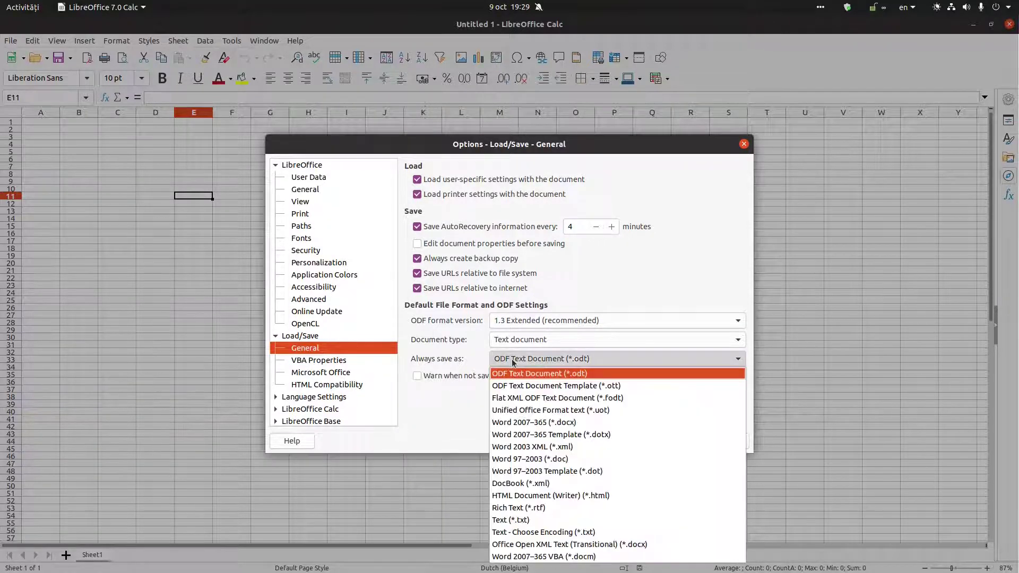
left_click(491, 363)
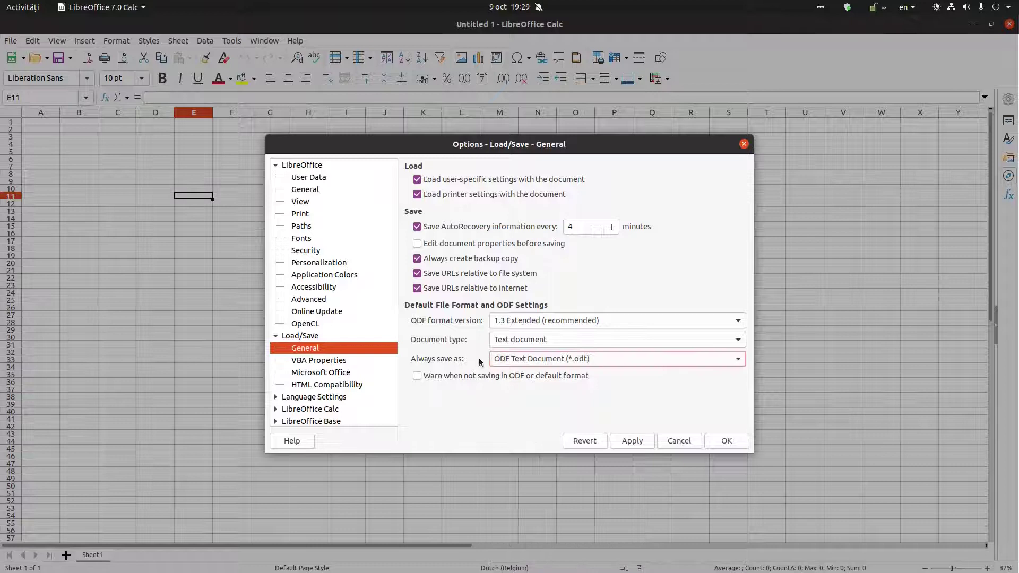
left_click(526, 360)
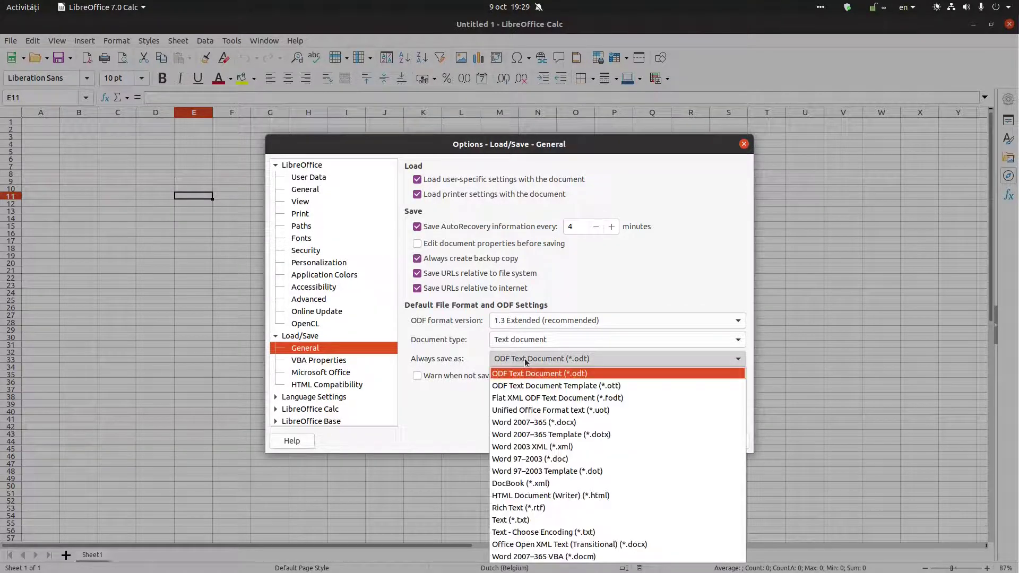
left_click(539, 423)
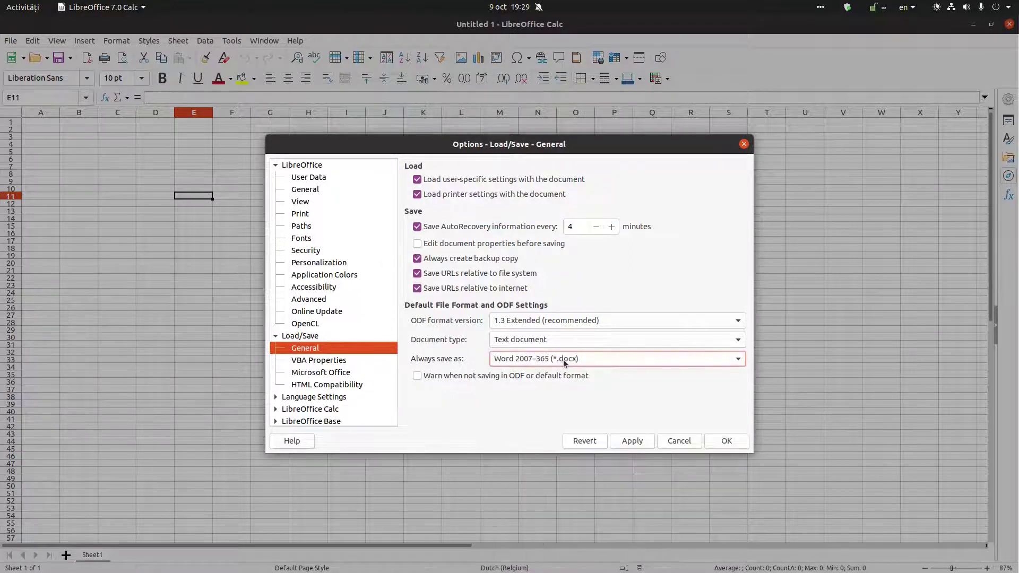
left_click(563, 359)
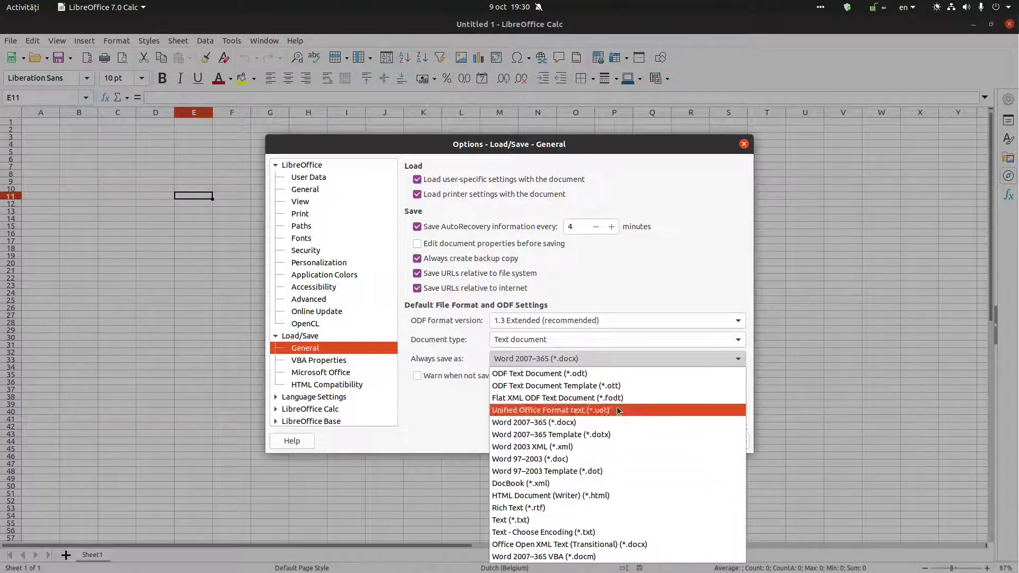
left_click(584, 422)
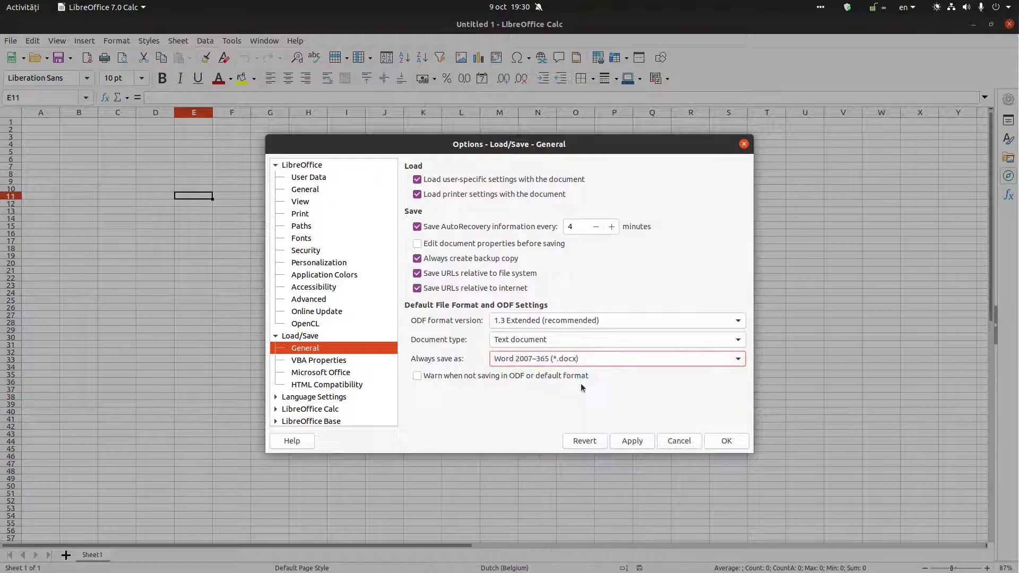
left_click(627, 441)
Make spreadsheets always save as Excel 2007–365 (.xlsx) and apply.
left_click(567, 345)
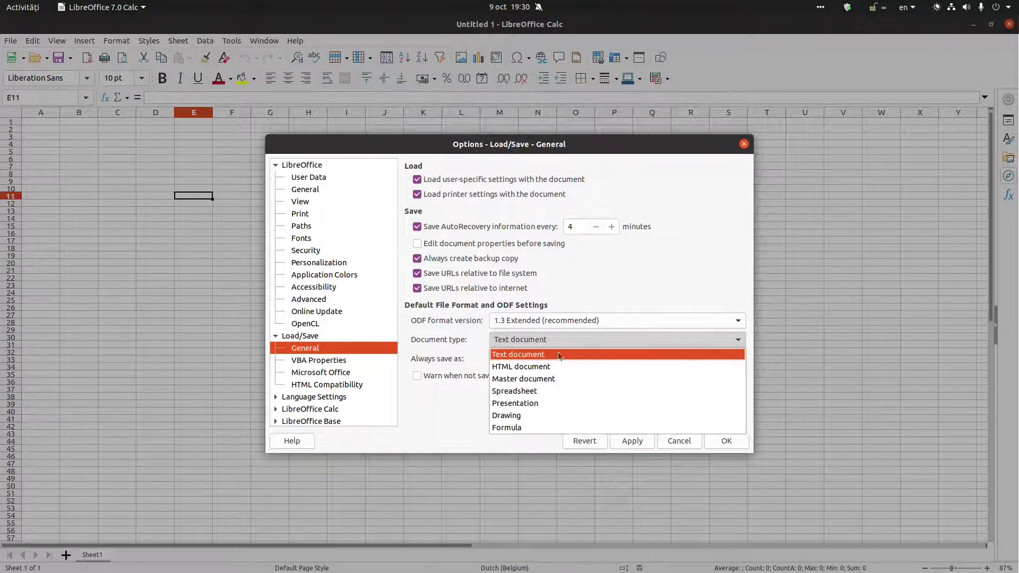
left_click(541, 391)
left_click(548, 363)
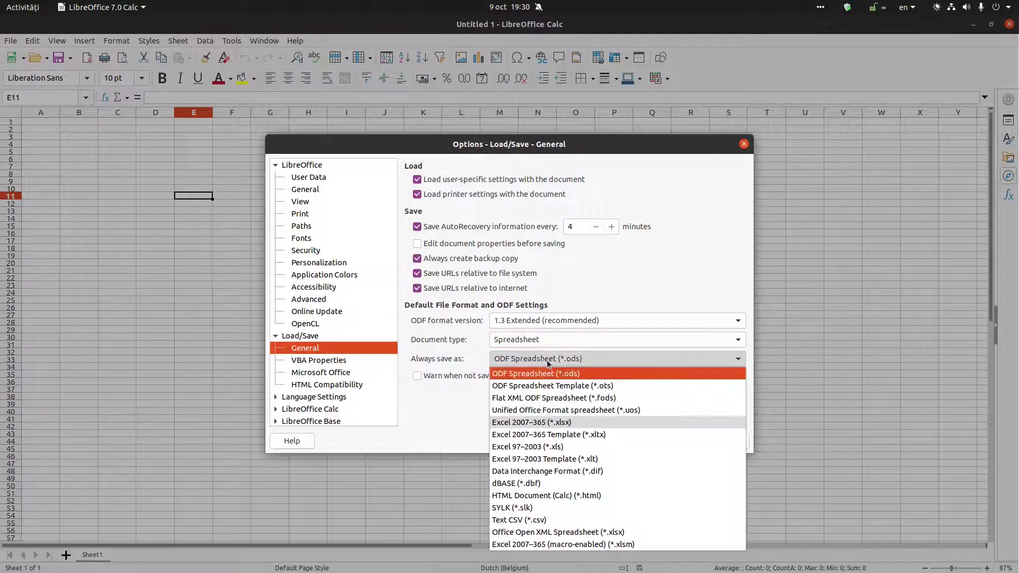
left_click(554, 423)
left_click(624, 441)
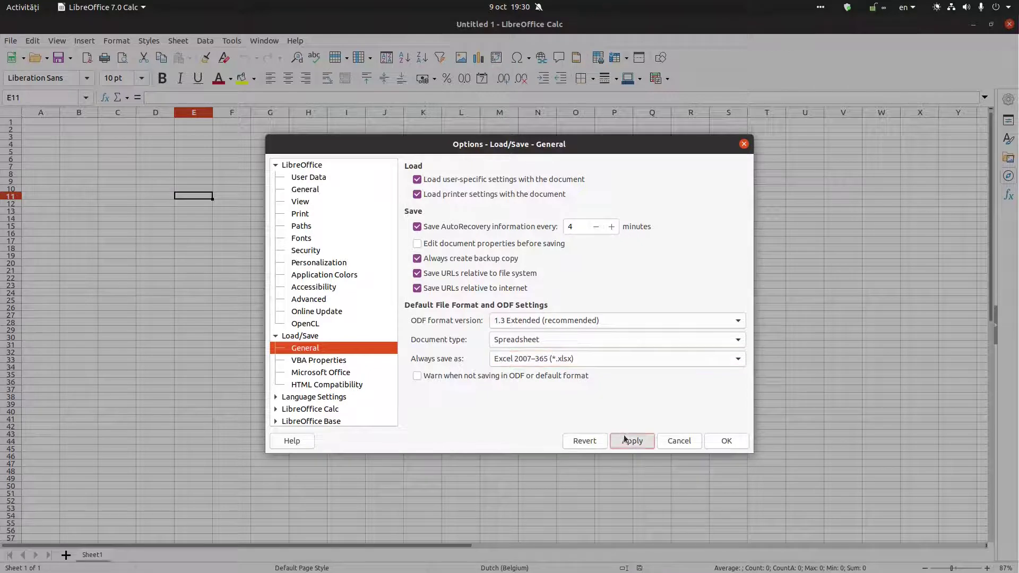
Pick PowerPoint 97–2003 (.ppt) for presentations, undo that unapplied change, and close the options.
left_click(572, 343)
left_click(541, 402)
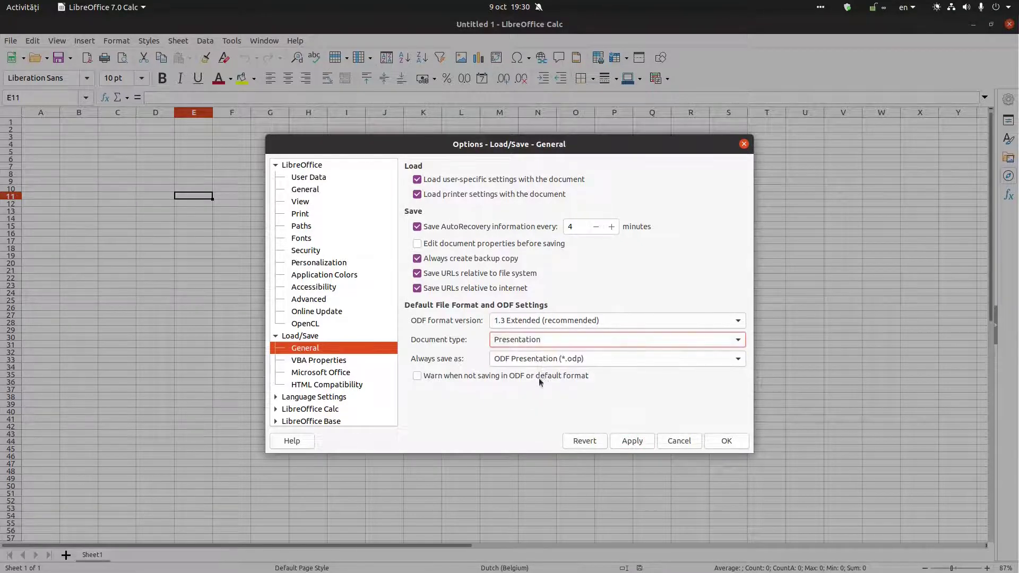
left_click(549, 359)
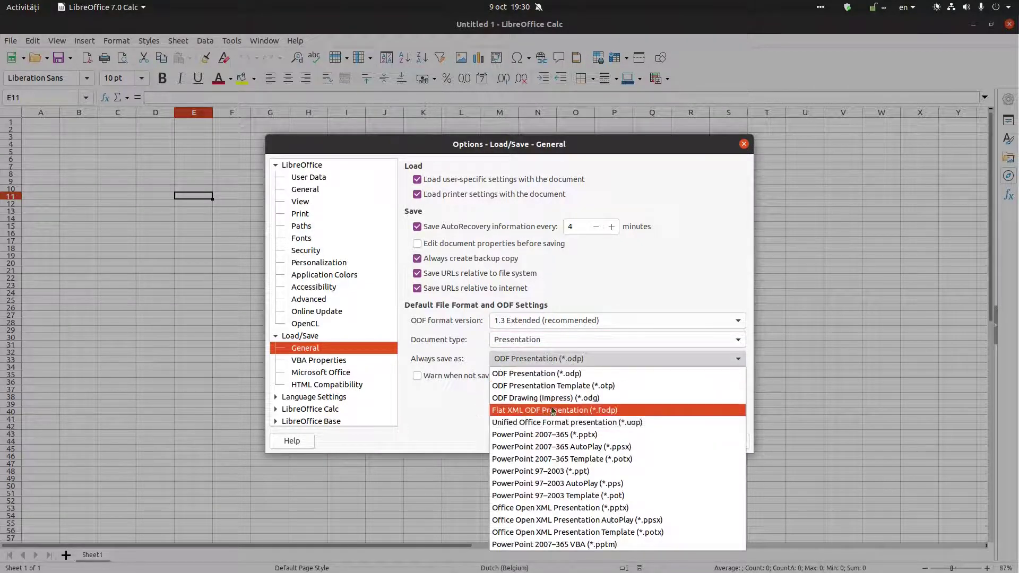
left_click(563, 471)
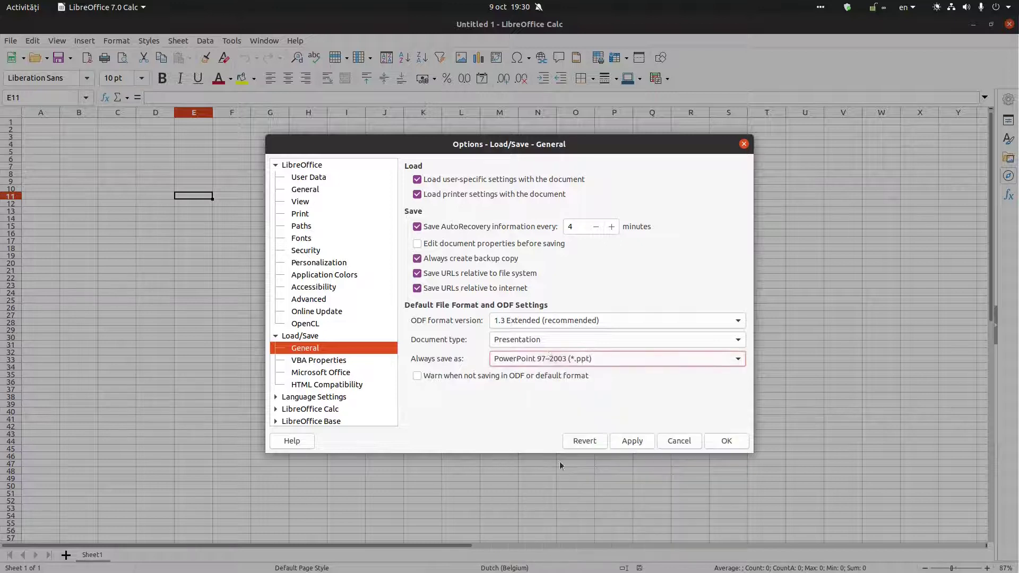
left_click(578, 437)
left_click(549, 342)
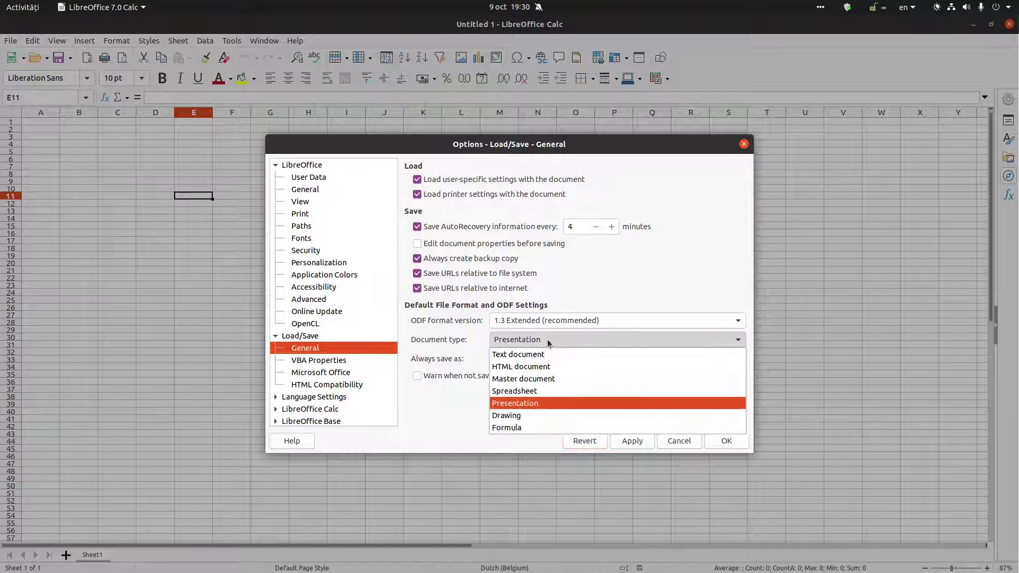
left_click(681, 444)
left_click(679, 440)
left_click(614, 270)
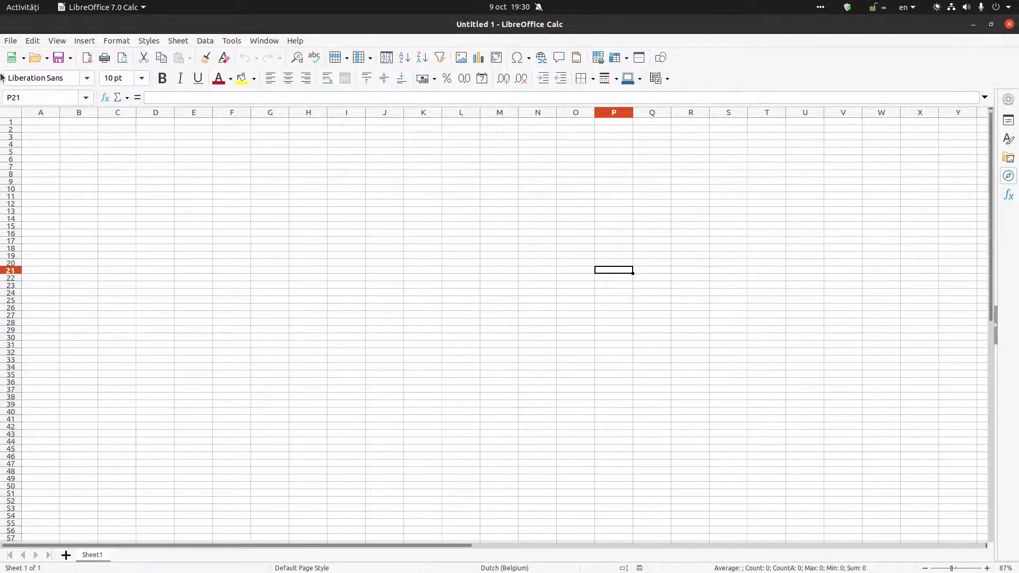
Confirm the Save dialog now defaults to Excel 2007–365 (.xlsx), then cancel it.
left_click(58, 57)
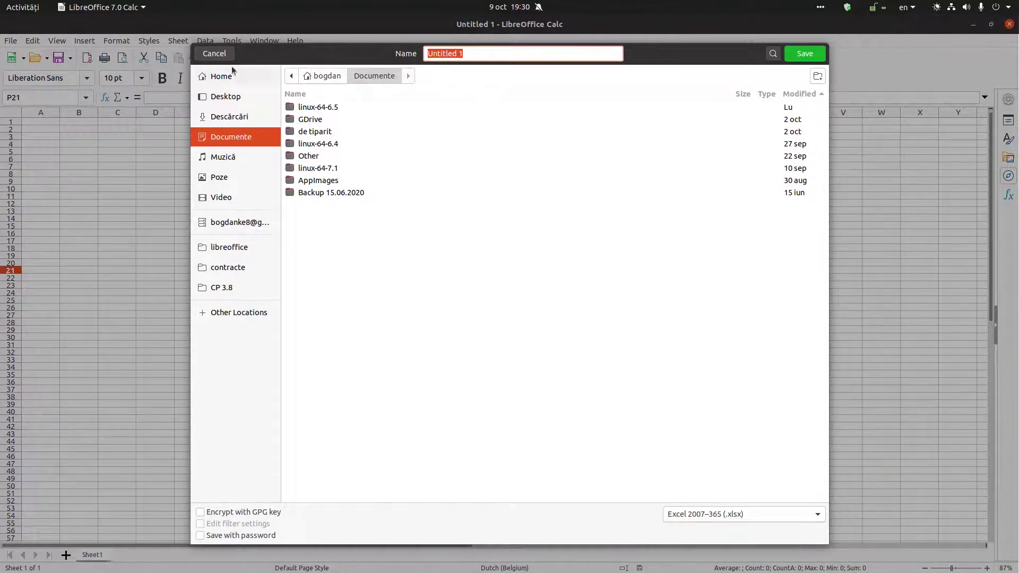
left_click(214, 54)
left_click(375, 188)
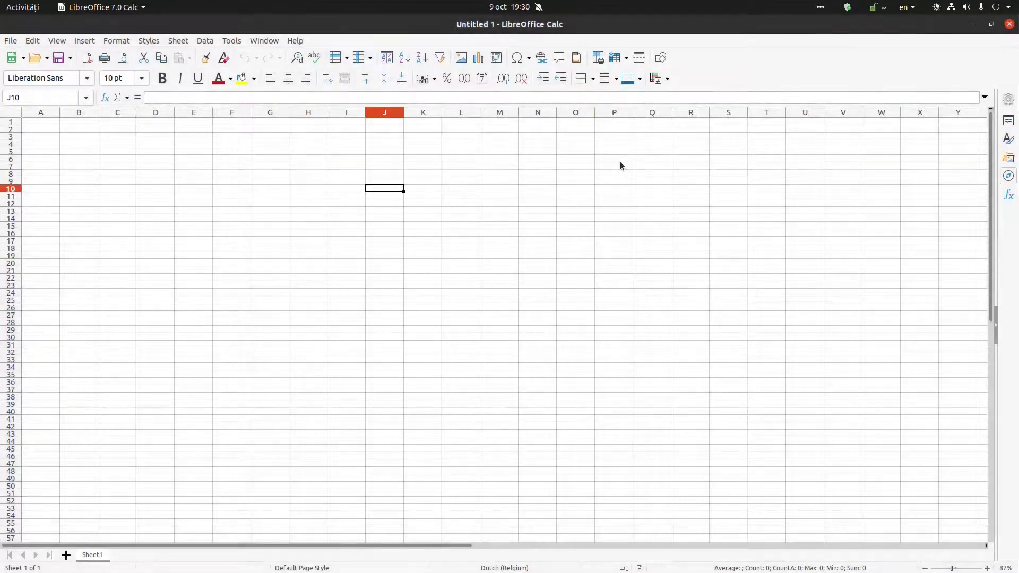
left_click(466, 173)
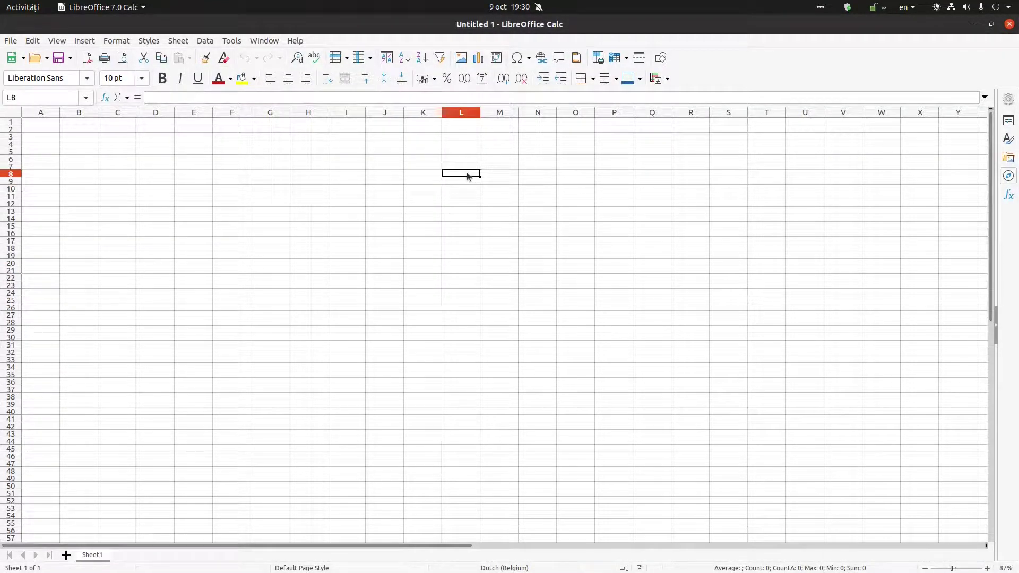
Reopen the Save dialog, browse to the Video folder, and cancel without saving.
left_click(59, 58)
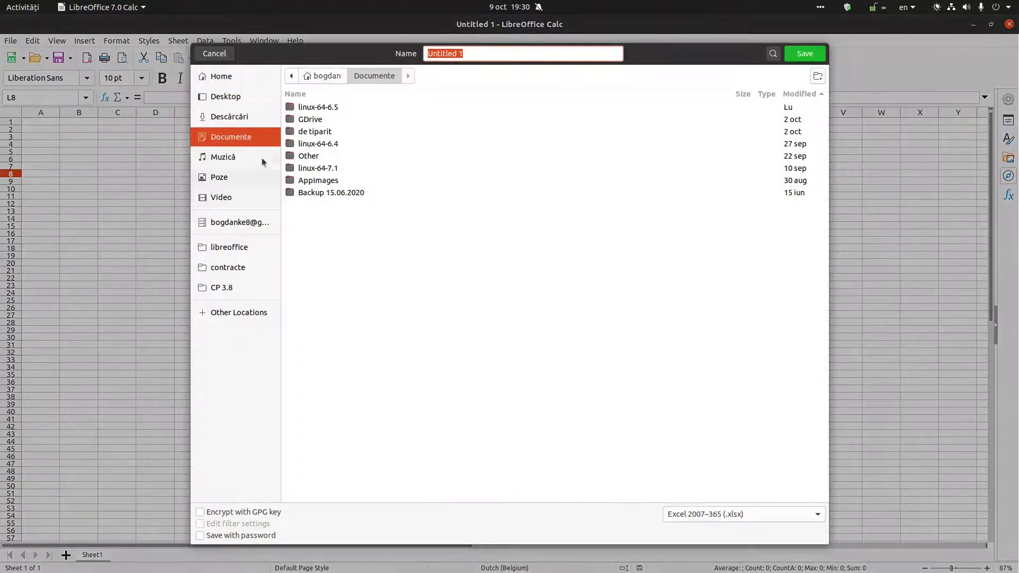
left_click(238, 180)
left_click(238, 190)
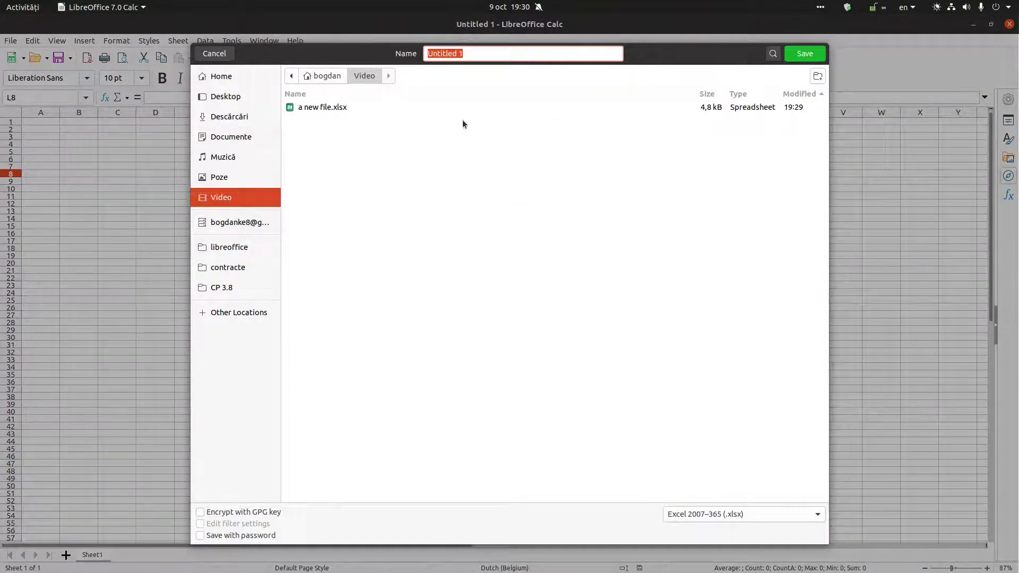
left_click(228, 53)
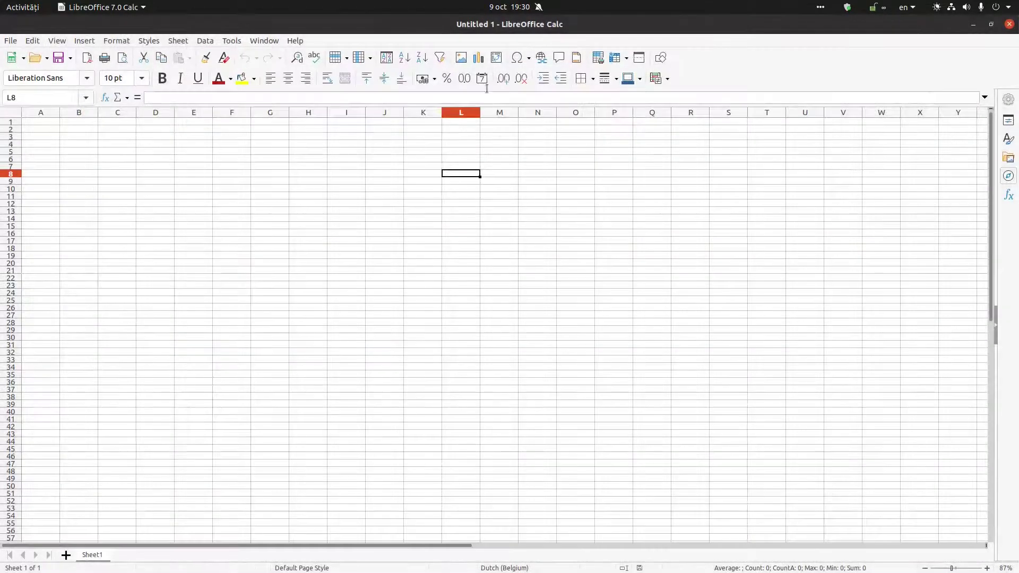
left_click(324, 197)
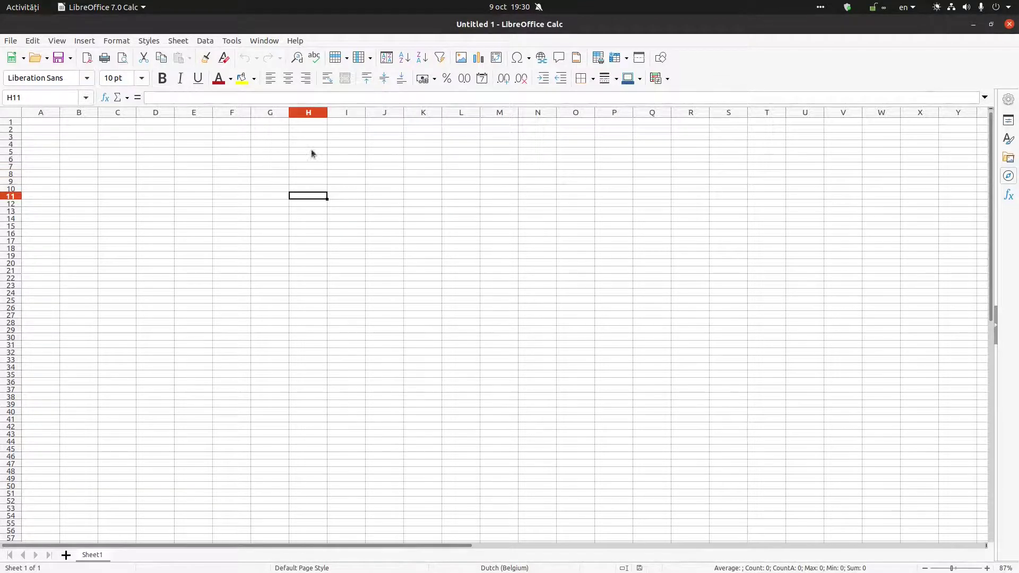
left_click(269, 166)
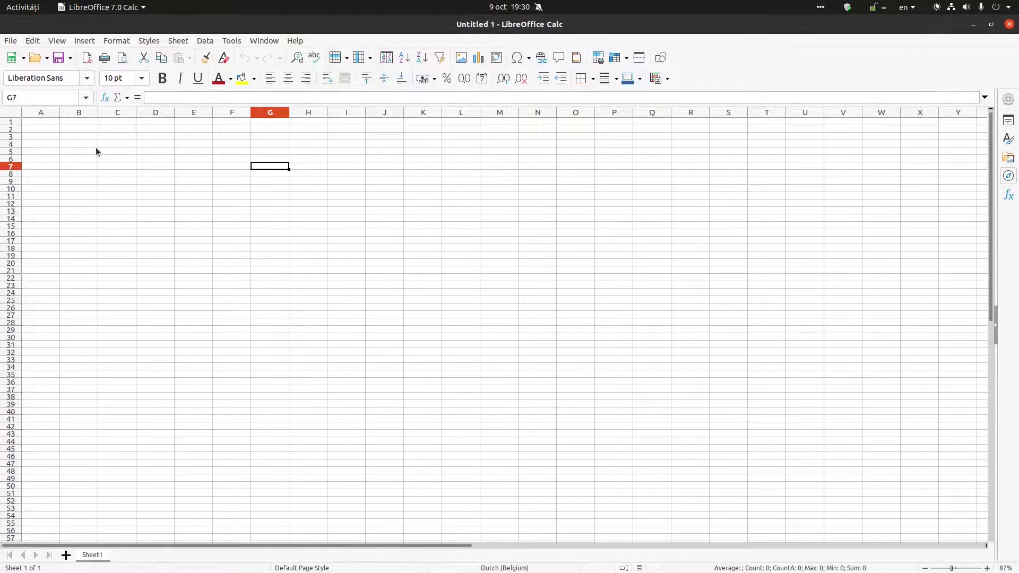
left_click(59, 58)
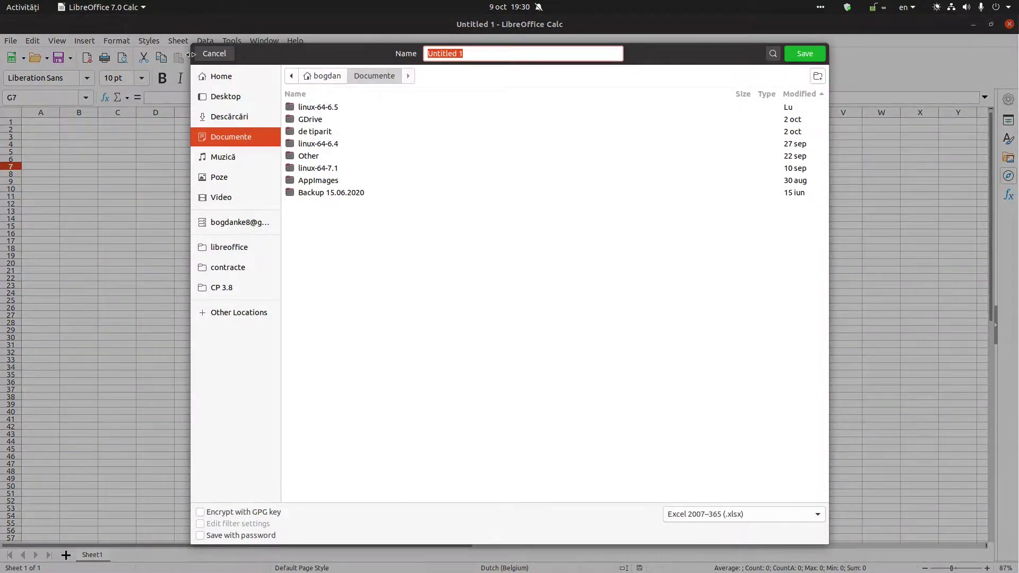
left_click(193, 53)
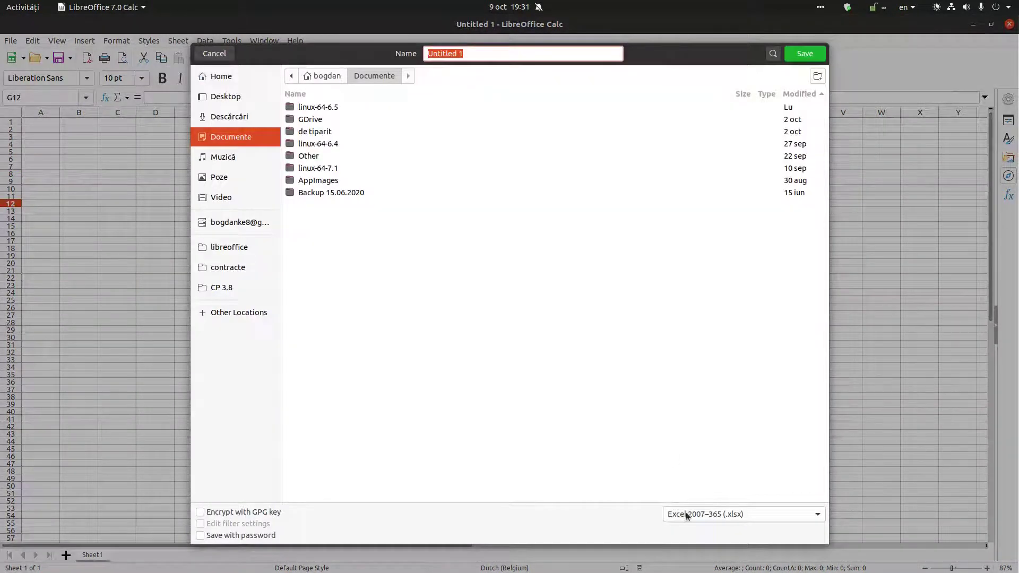
left_click(686, 515)
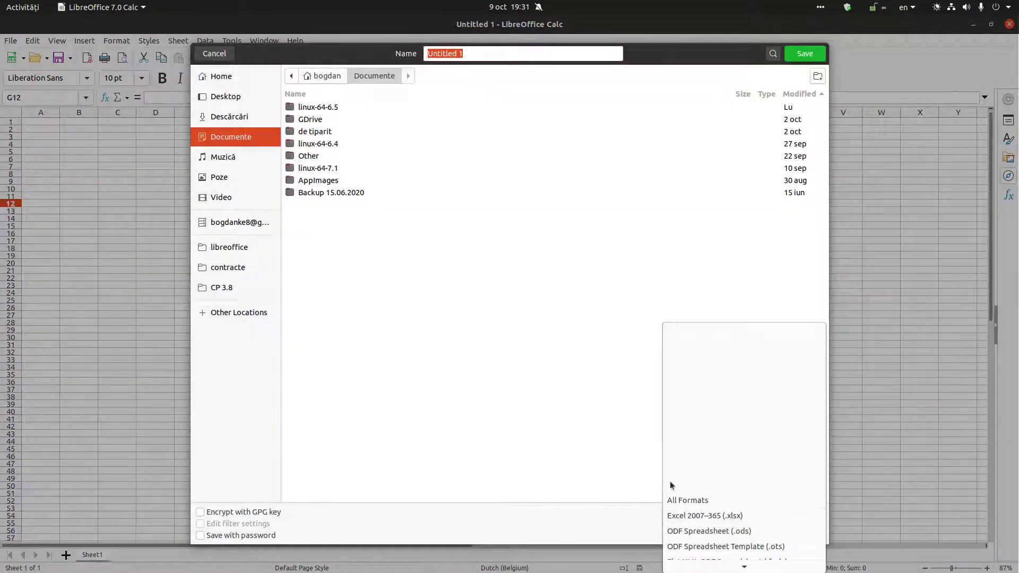
left_click(678, 249)
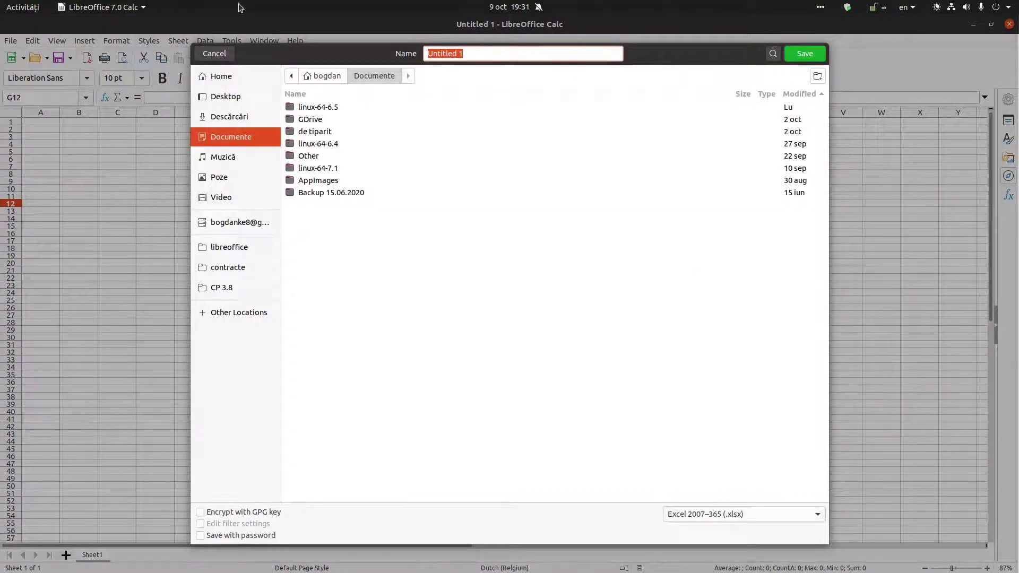
left_click(724, 512)
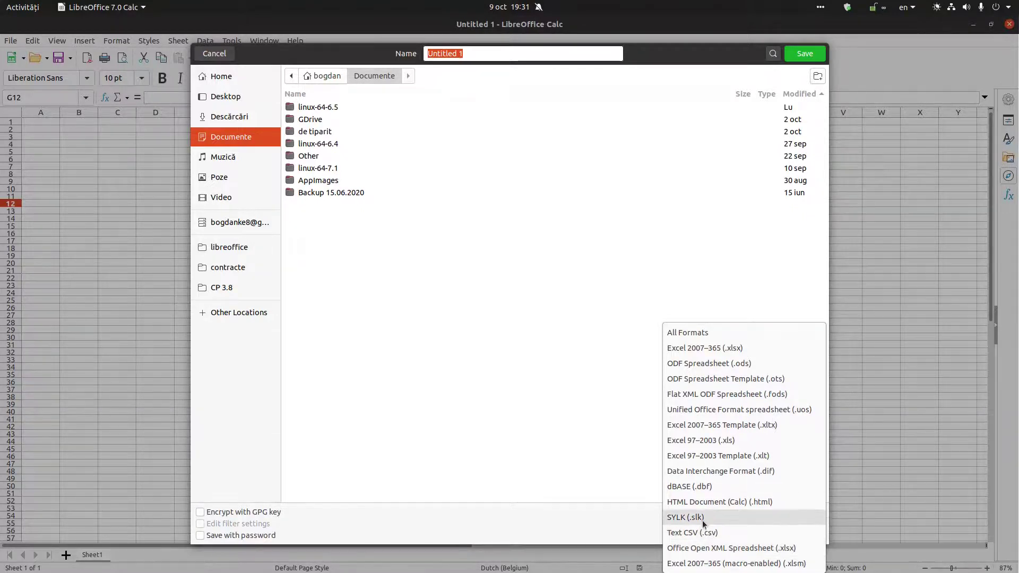
left_click(702, 531)
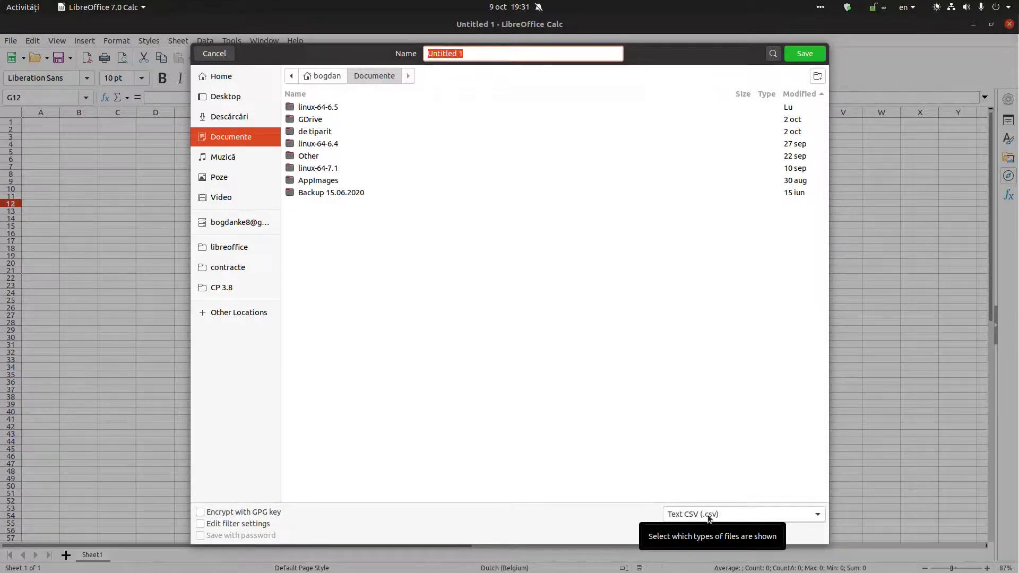
left_click(708, 514)
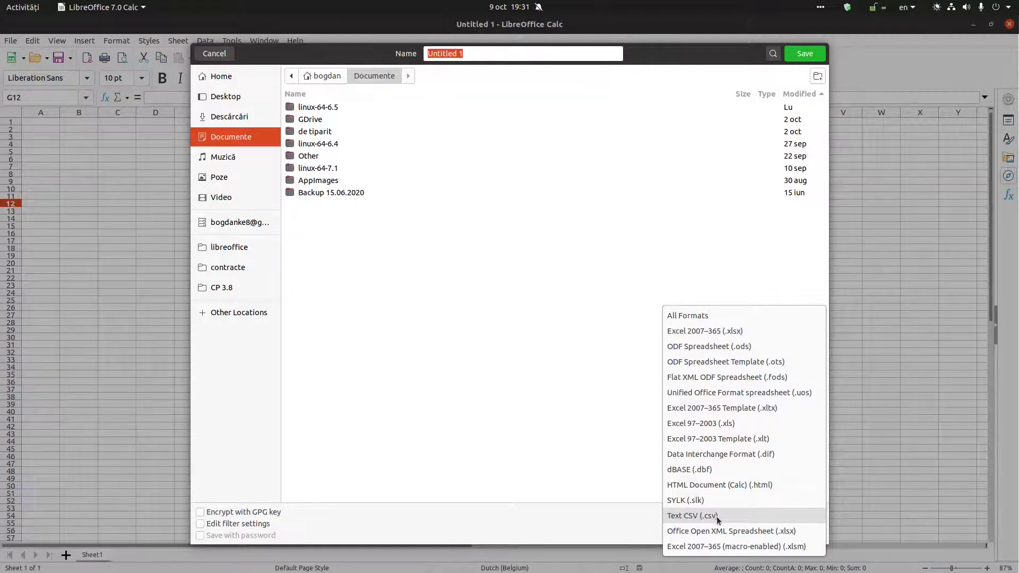
left_click(721, 517)
left_click(721, 517)
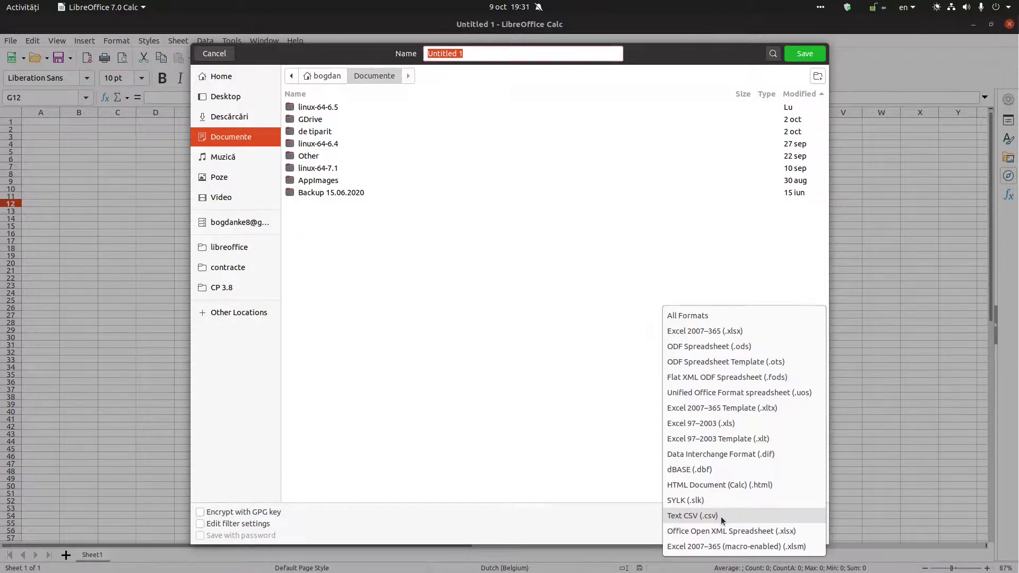
left_click(712, 468)
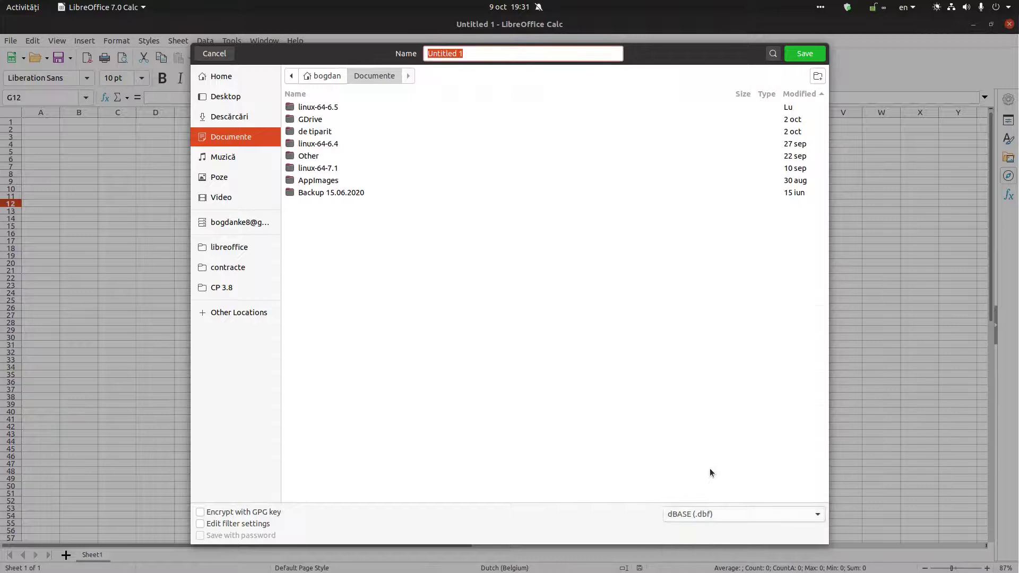
left_click(677, 516)
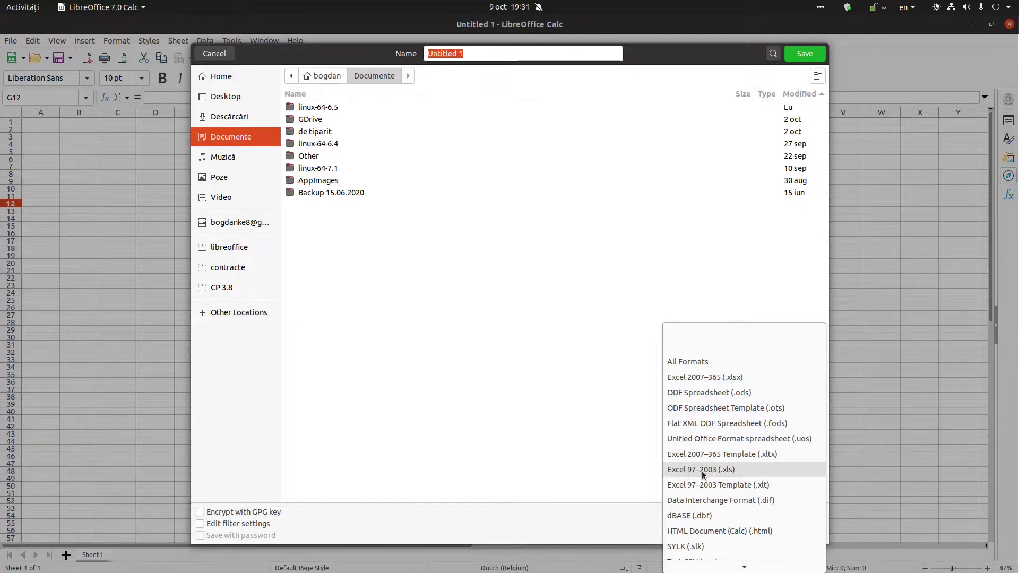
left_click(630, 466)
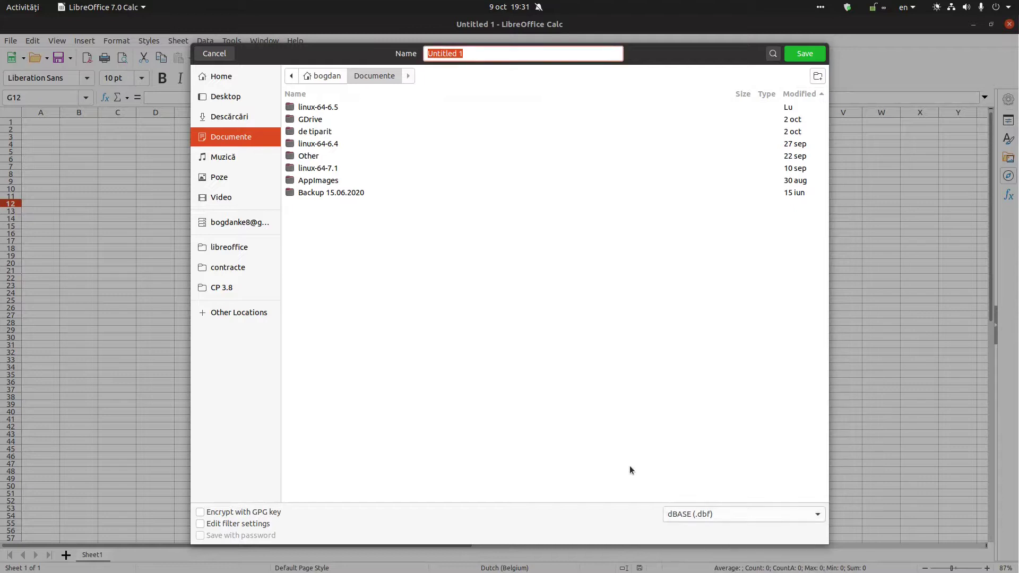
left_click(214, 53)
left_click(194, 174)
left_click(258, 174)
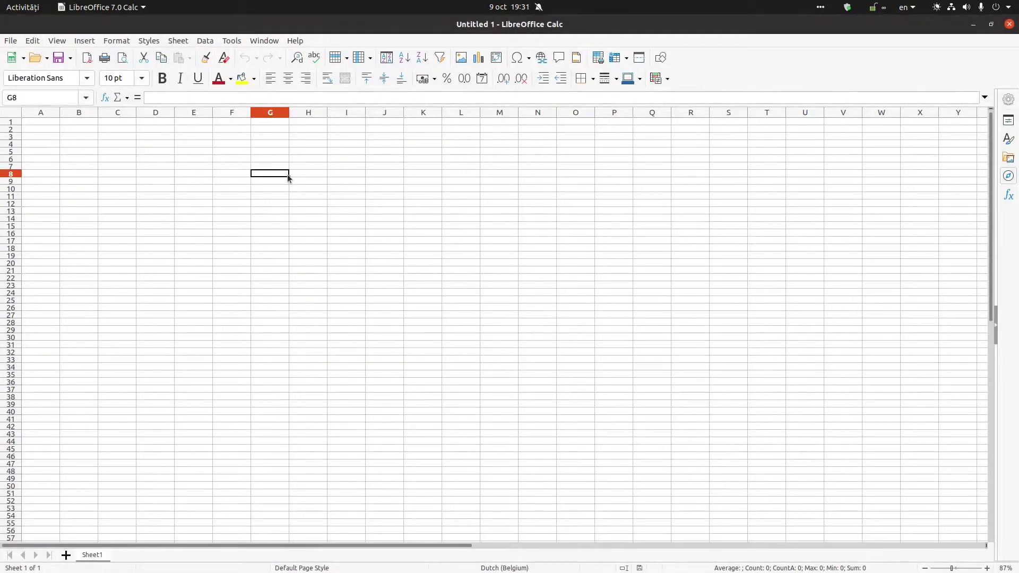
Show the About LibreOffice window reporting version 7.0.1.2.
left_click(312, 215)
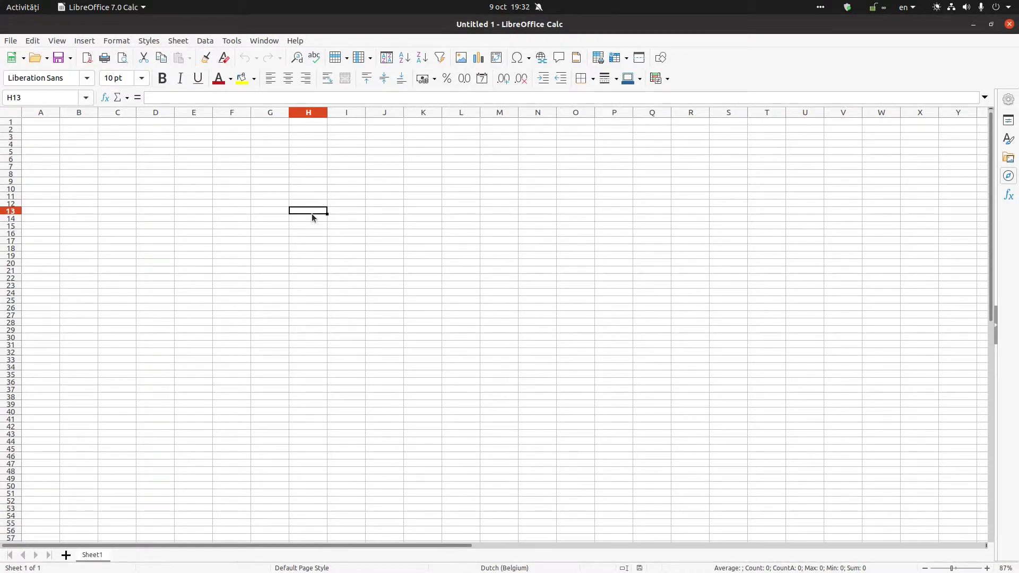
left_click(294, 41)
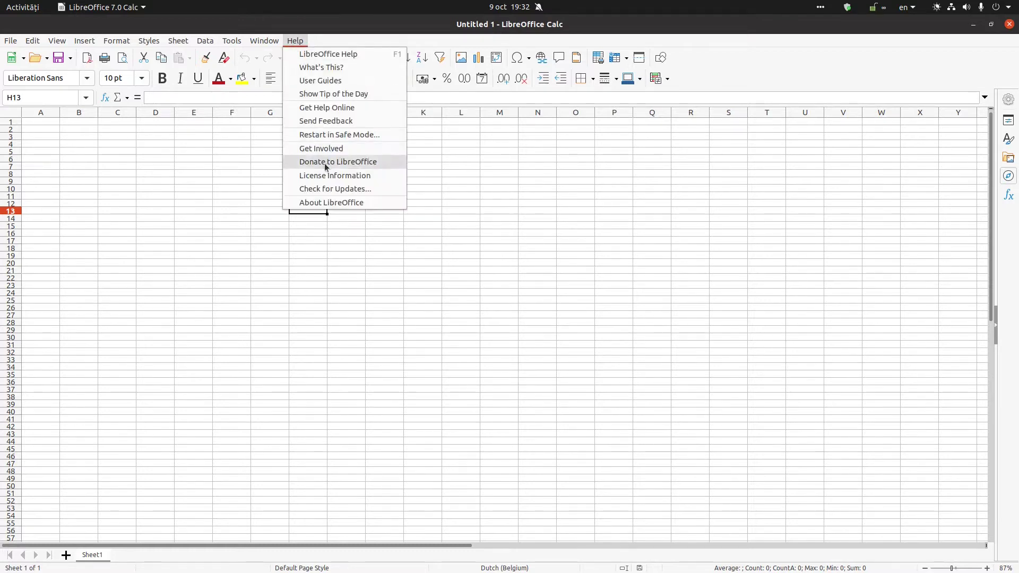
left_click(328, 202)
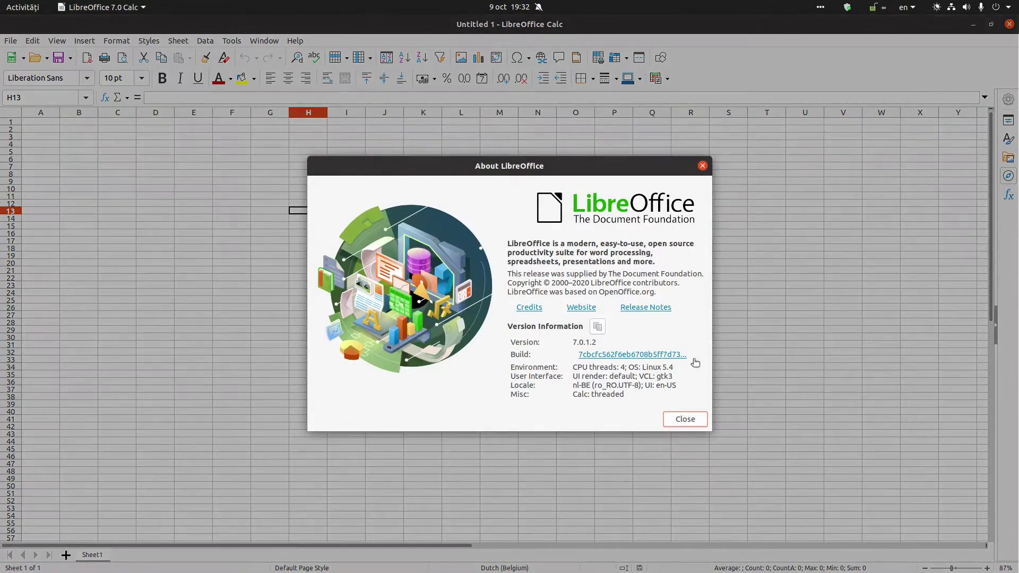